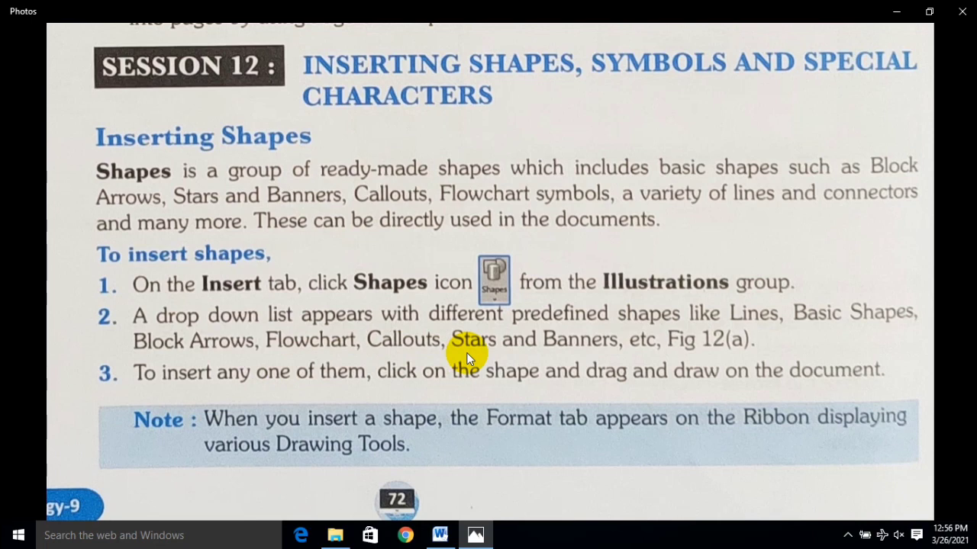
# Switch from the textbook photo in Photos to the blank Word document, Document1.
pyautogui.click(440, 538)
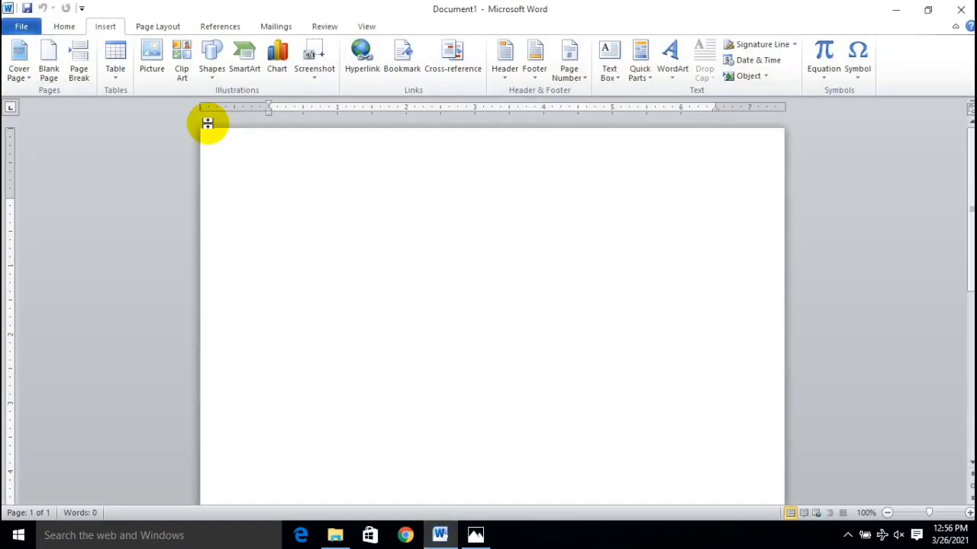
# Bring up Word's Shapes gallery from the Insert tab to show all shape categories.
pyautogui.click(64, 26)
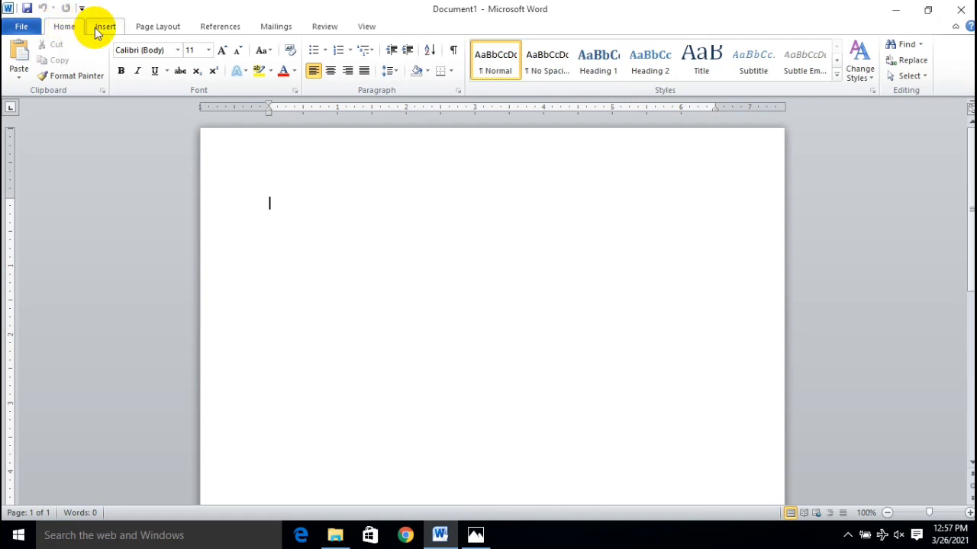
pyautogui.click(95, 28)
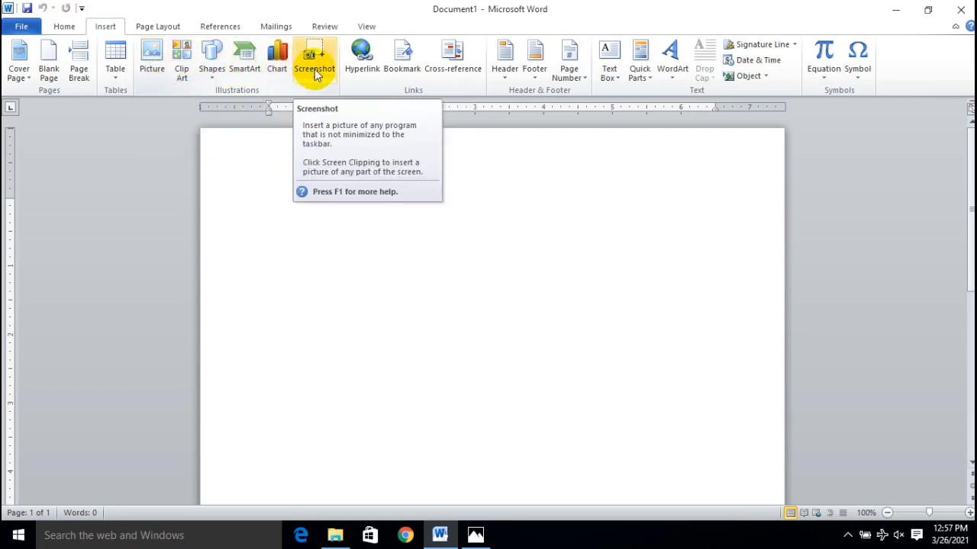
pyautogui.click(211, 79)
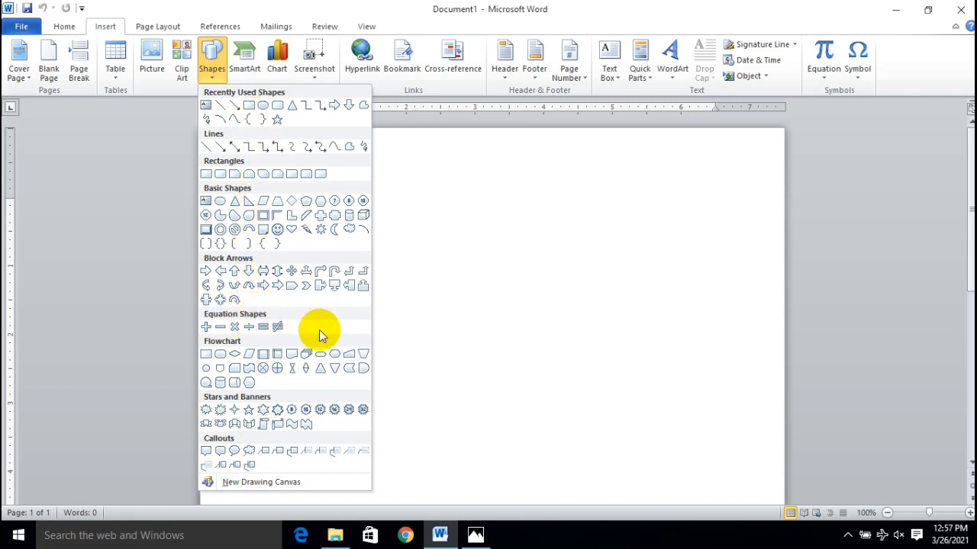
# Draw an explosion shape near the page top and an arrow line to its right.
pyautogui.click(207, 409)
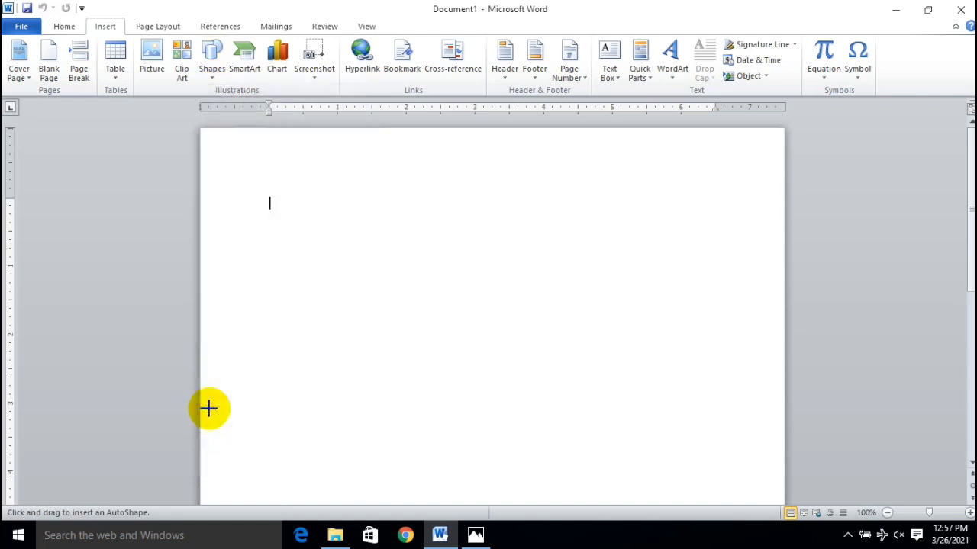
pyautogui.moveTo(323, 181); pyautogui.dragTo(414, 257)
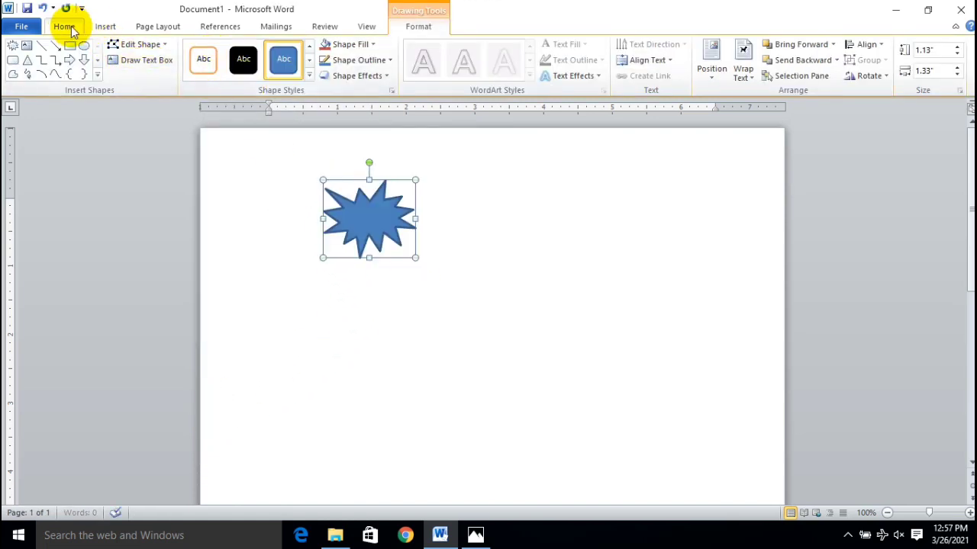
pyautogui.click(105, 26)
pyautogui.click(213, 72)
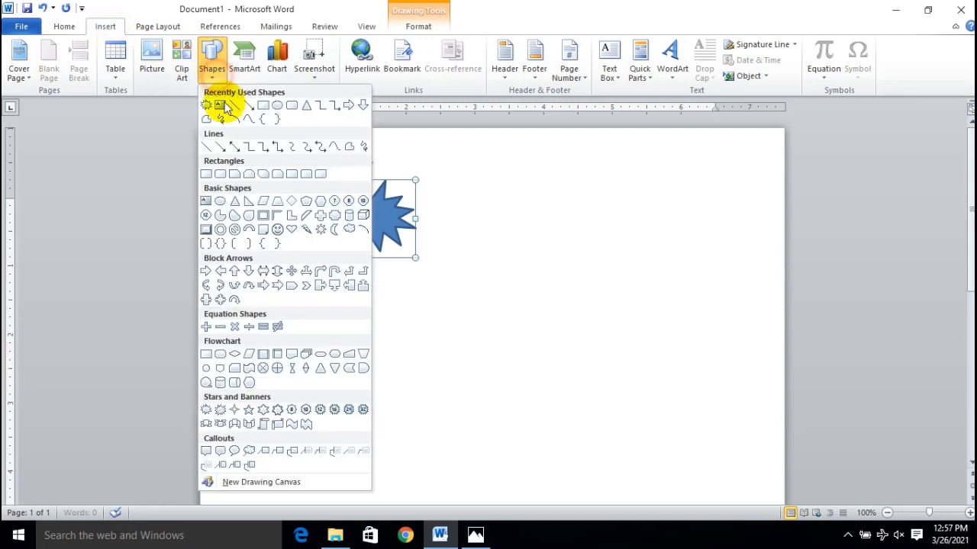
pyautogui.click(249, 106)
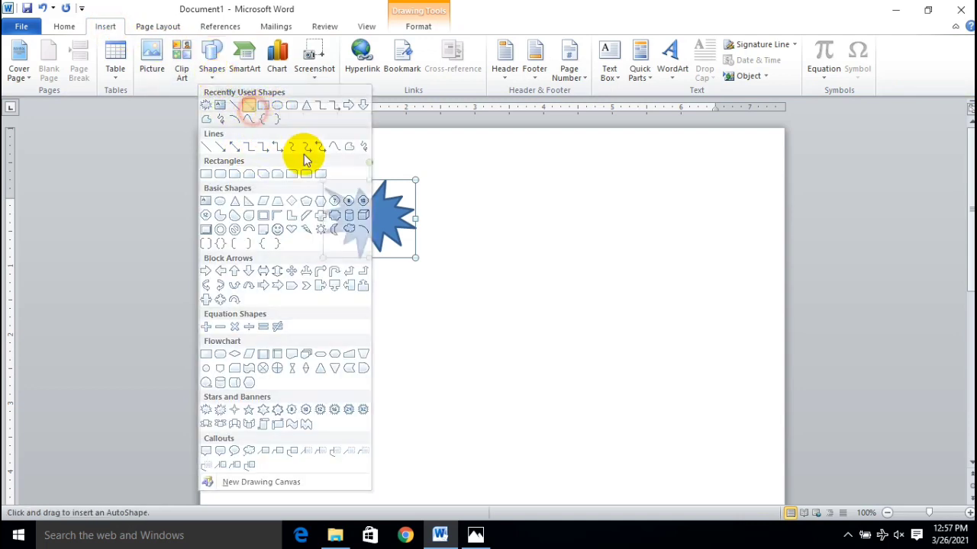
pyautogui.moveTo(598, 196); pyautogui.dragTo(453, 251)
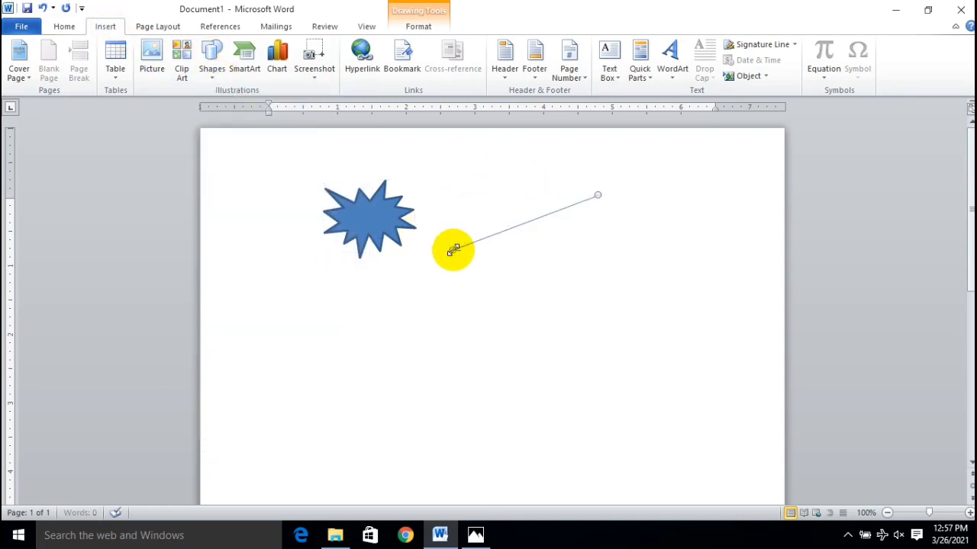
pyautogui.click(462, 310)
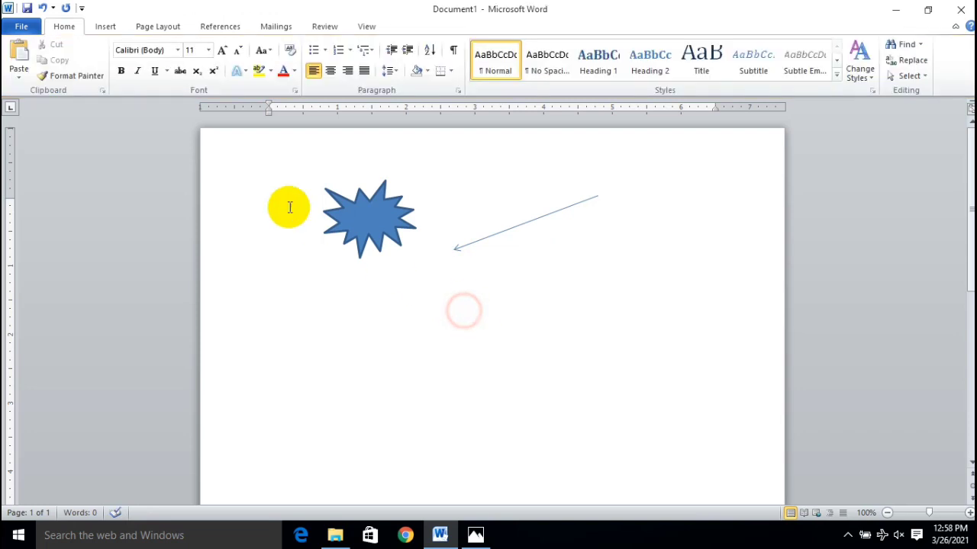
# Draw a teardrop below the arrow and a four-way block arrow below the explosion.
pyautogui.click(115, 28)
pyautogui.click(208, 76)
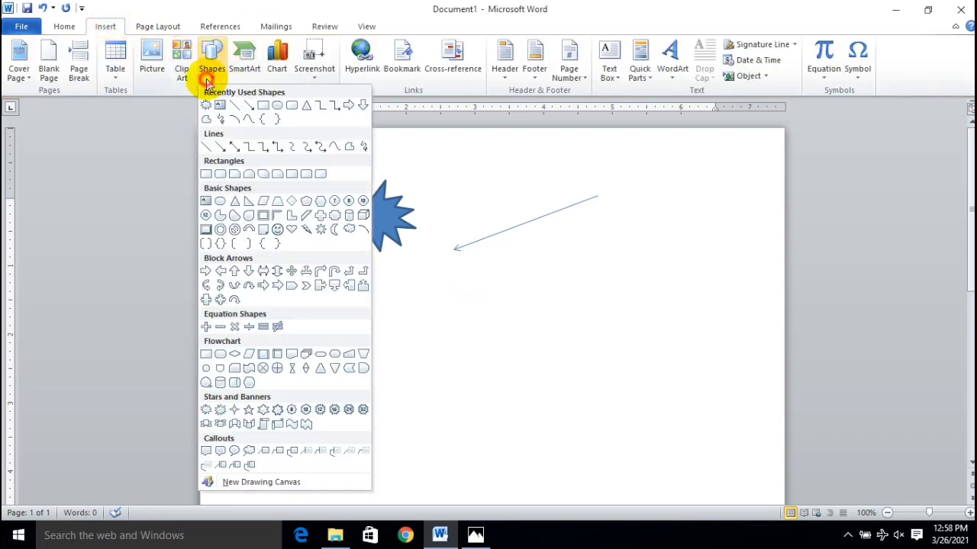
pyautogui.click(249, 215)
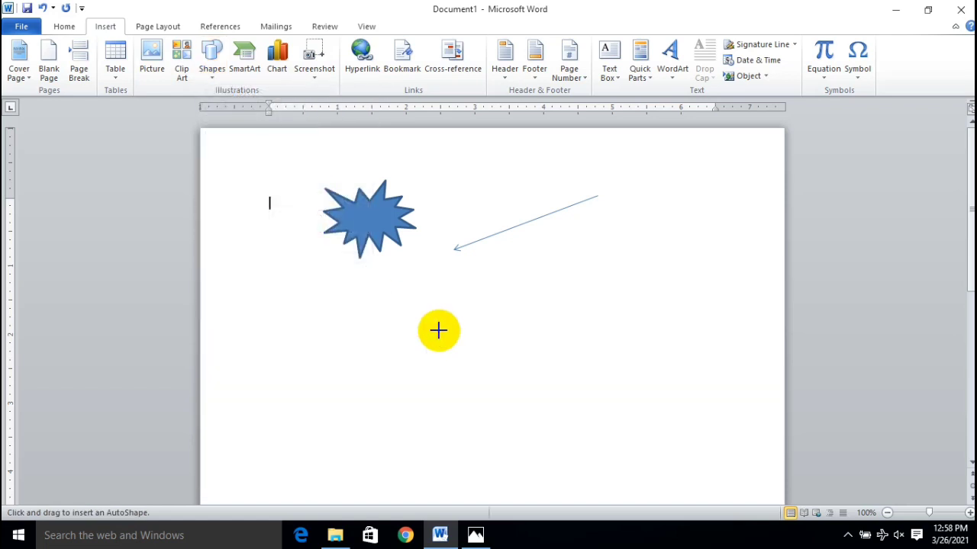
pyautogui.moveTo(608, 272); pyautogui.dragTo(523, 368)
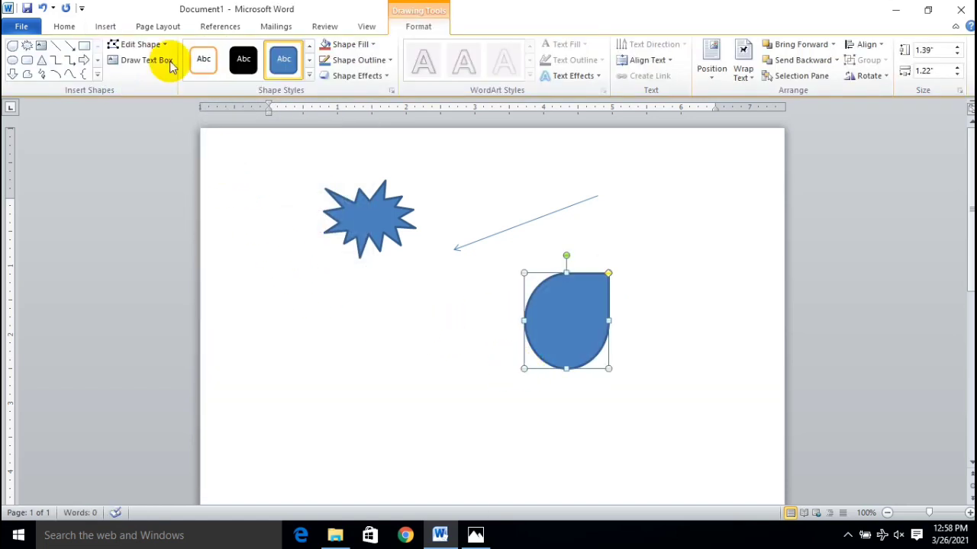
pyautogui.click(105, 27)
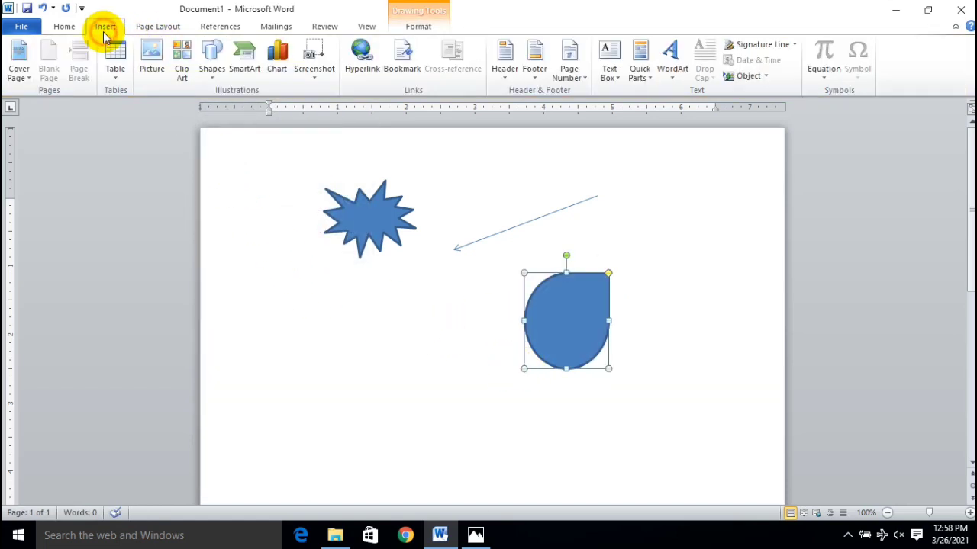
pyautogui.click(214, 69)
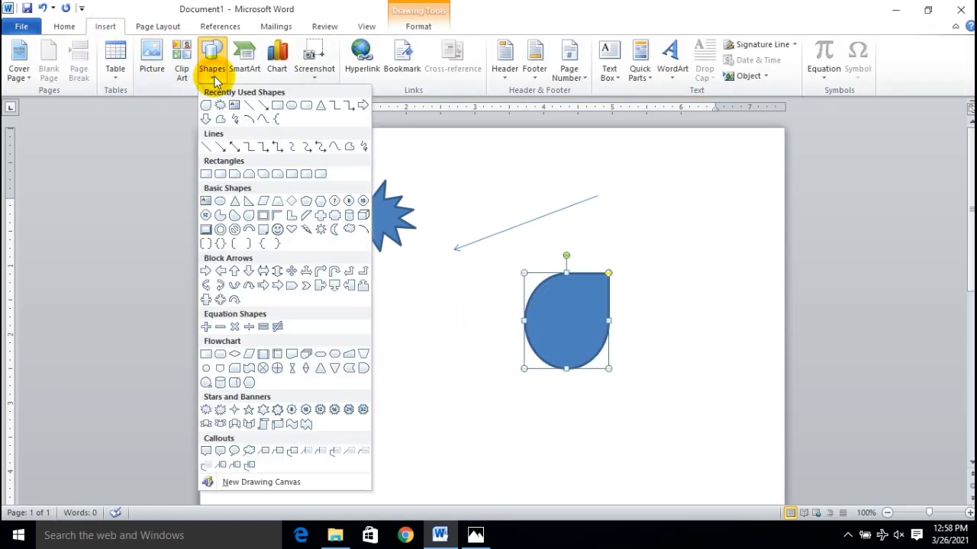
pyautogui.click(219, 300)
pyautogui.moveTo(283, 305); pyautogui.dragTo(406, 393)
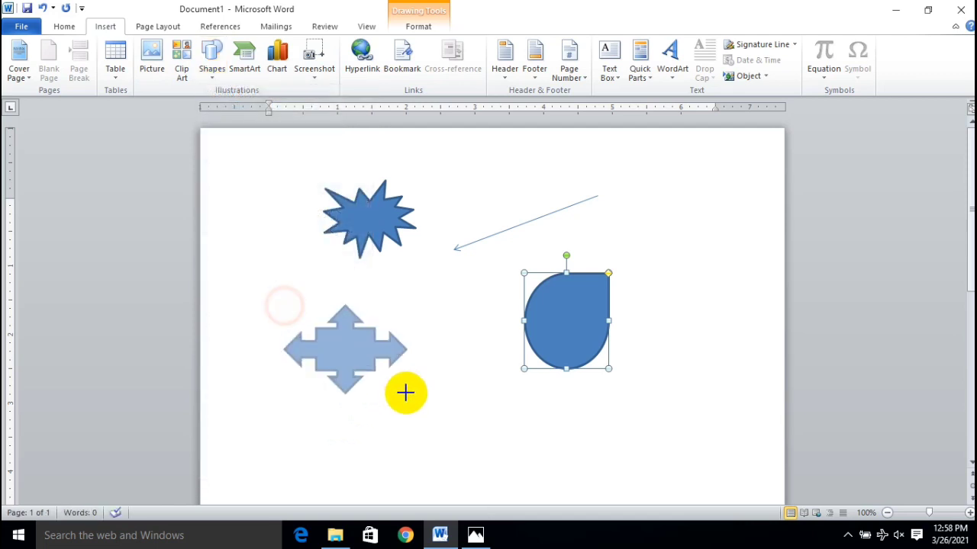
pyautogui.click(486, 424)
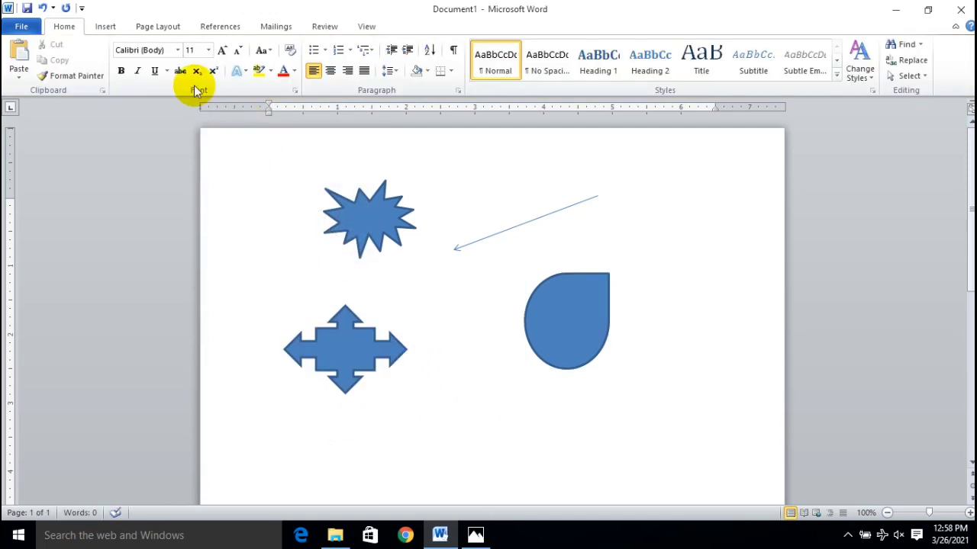
# Draw a wave shape below the teardrop.
pyautogui.click(104, 26)
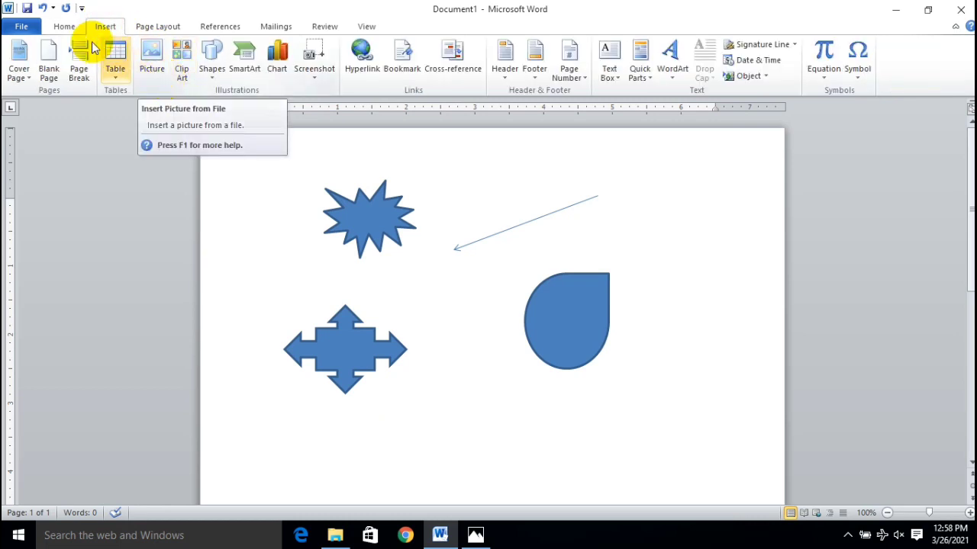
pyautogui.click(214, 77)
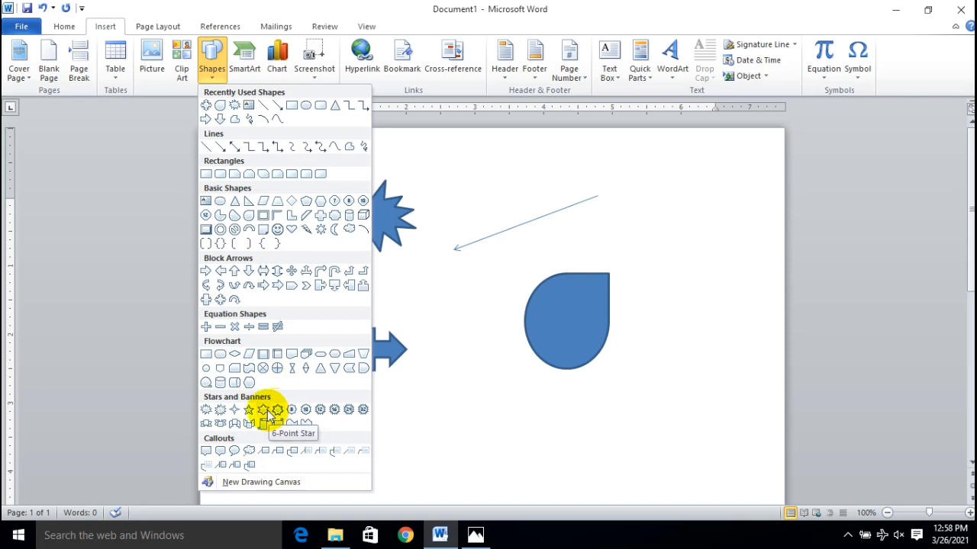
pyautogui.click(249, 367)
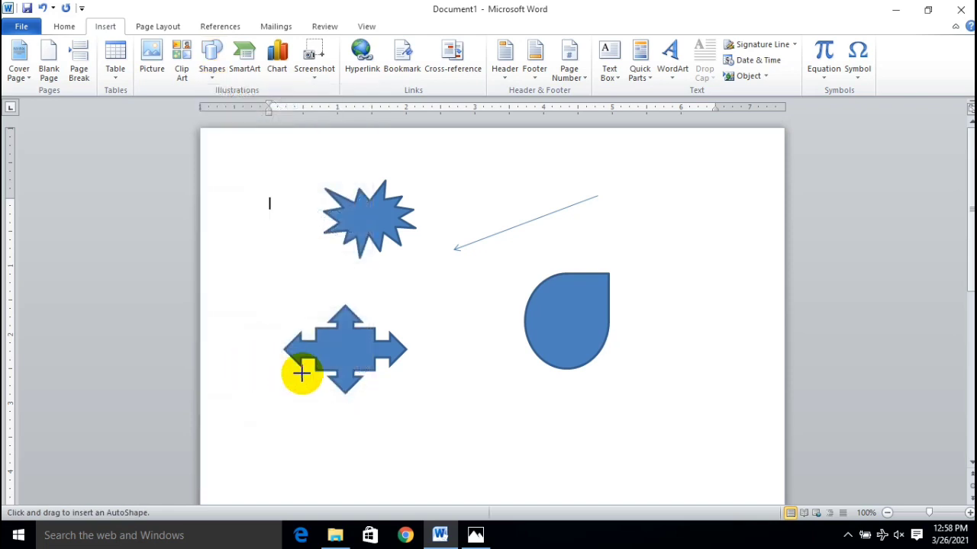
pyautogui.moveTo(453, 397); pyautogui.dragTo(644, 490)
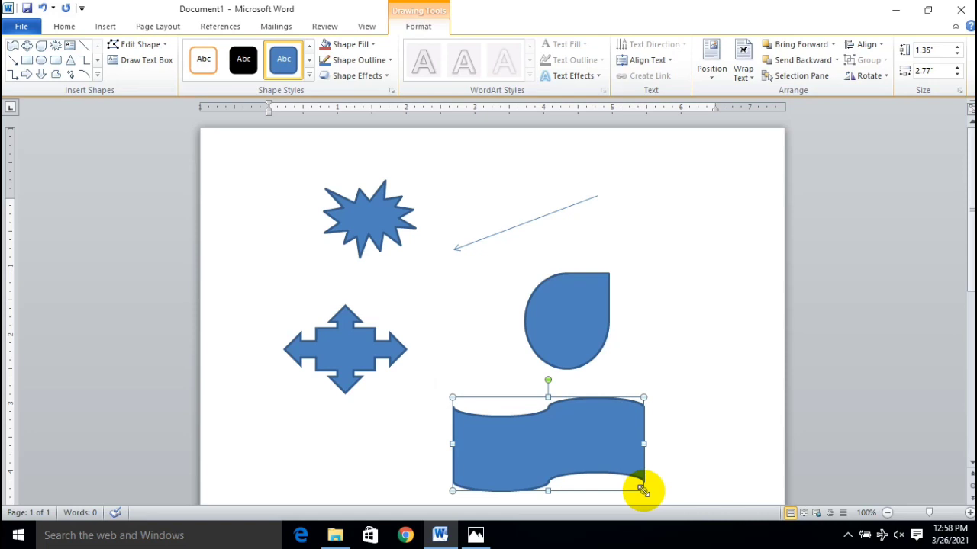
pyautogui.click(65, 26)
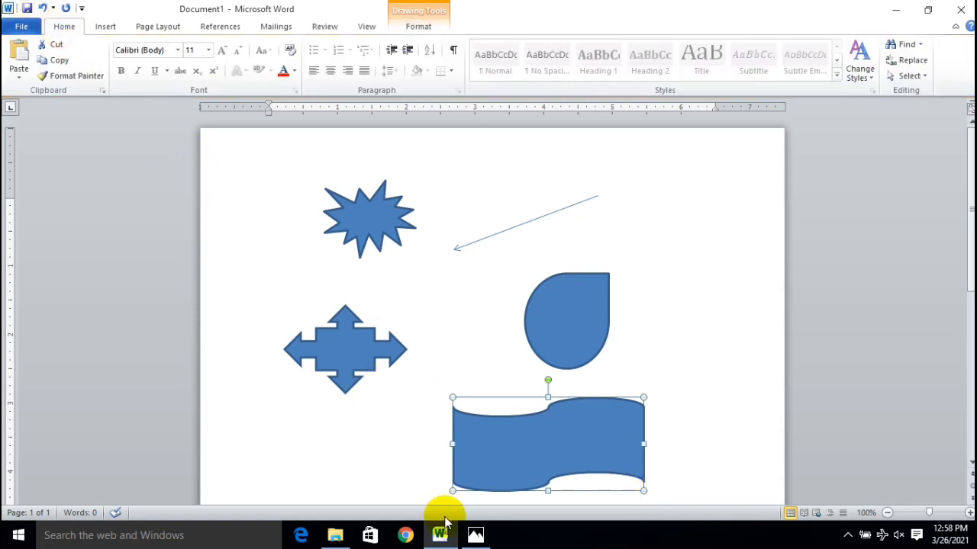
# In Photos, scroll the textbook to the 'Filling Colours in the Shapes' section.
pyautogui.click(470, 532)
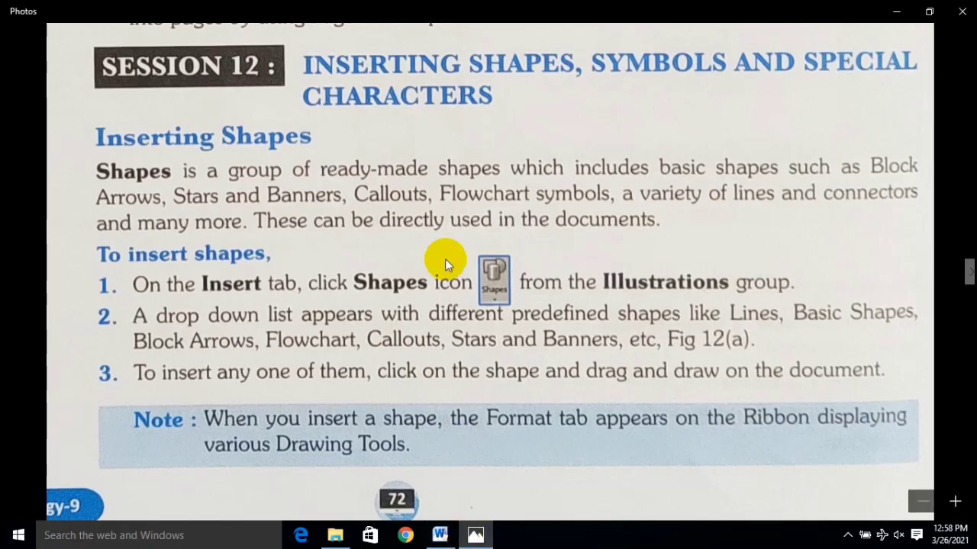
pyautogui.scroll(3, 444, 259)
pyautogui.press('Right')
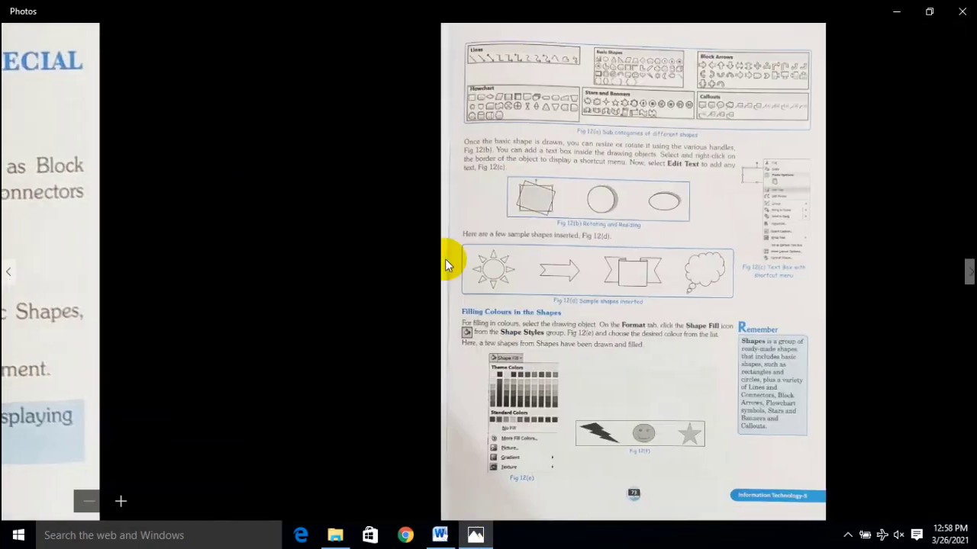
pyautogui.scroll(3, 409, 203)
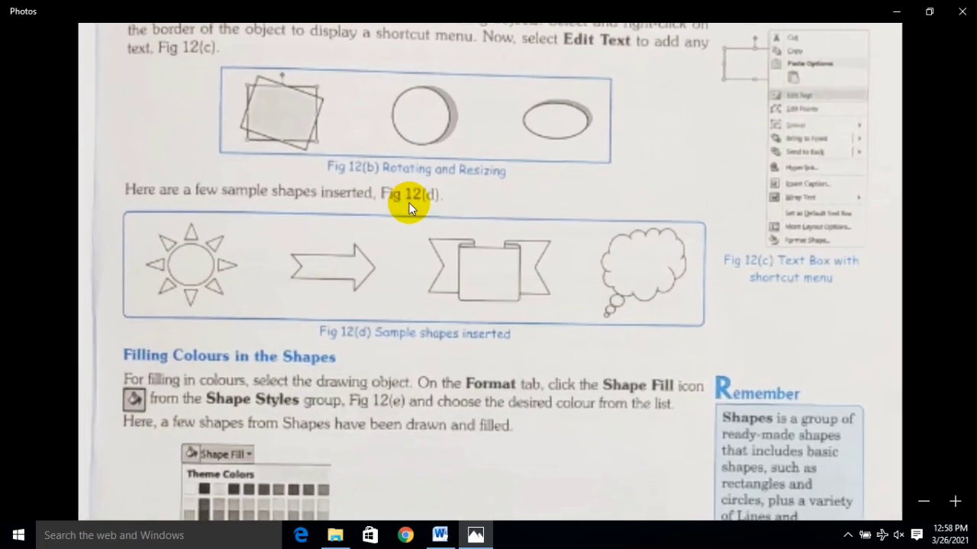
pyautogui.scroll(5, 409, 203)
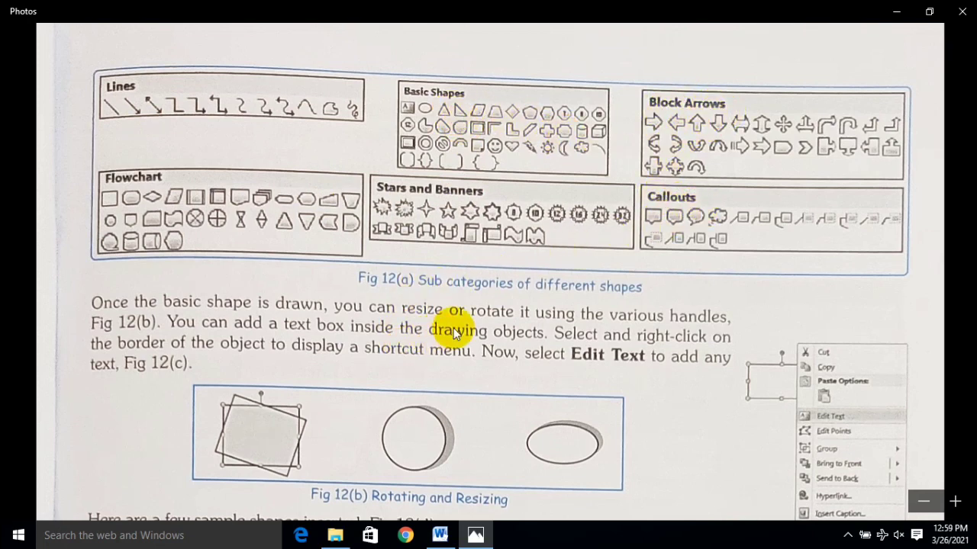
pyautogui.scroll(-3, 454, 328)
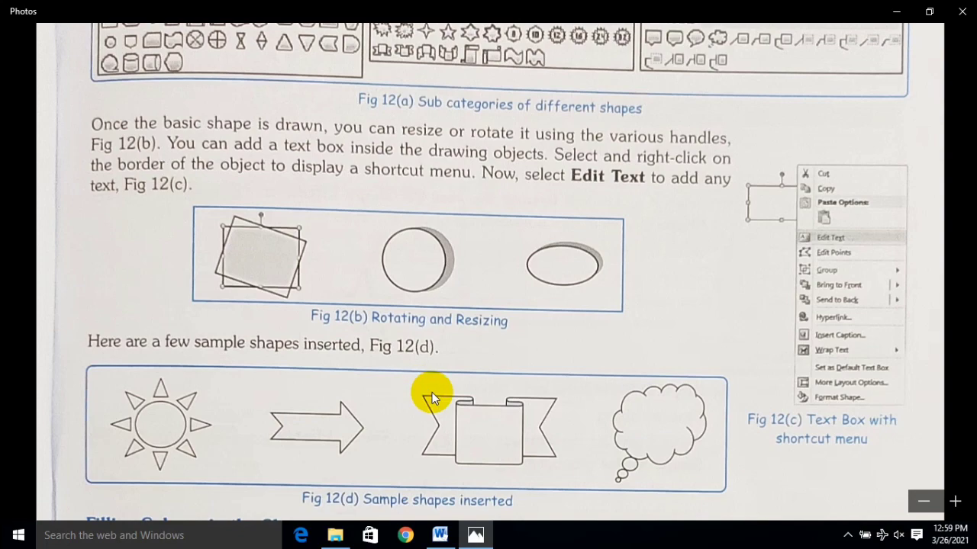
pyautogui.scroll(-6, 432, 392)
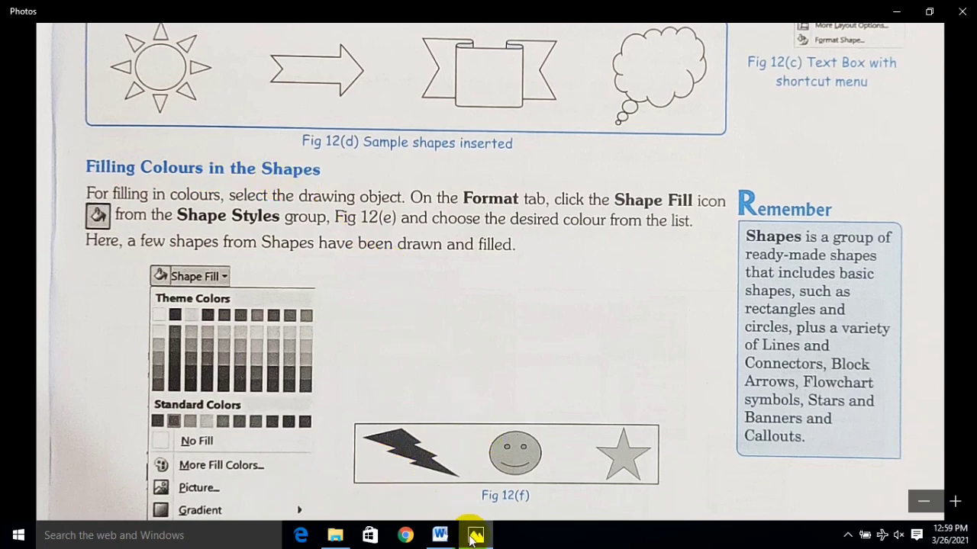
# Apply the red preset shape style to the four-way arrow, then return to the textbook photo.
pyautogui.moveTo(469, 545)
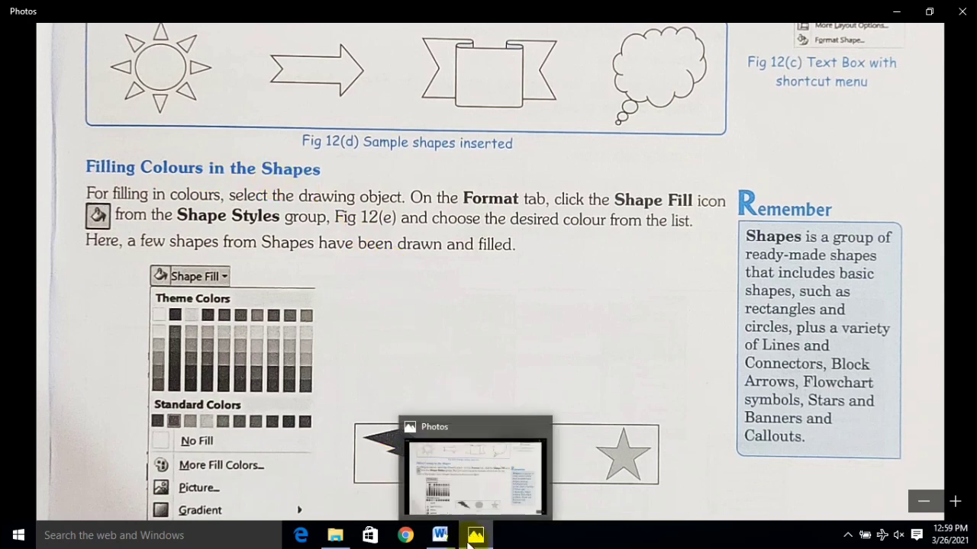
pyautogui.click(440, 535)
pyautogui.click(339, 348)
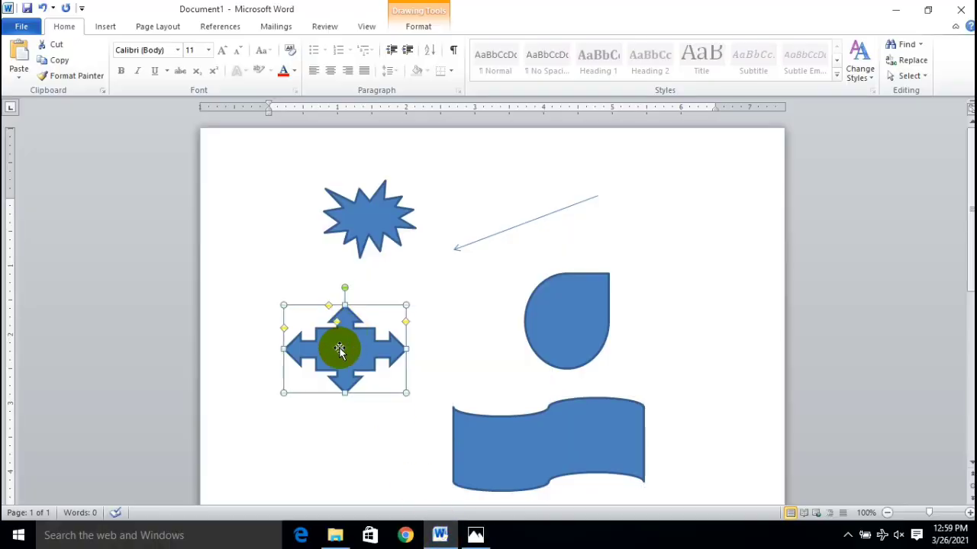
pyautogui.doubleClick(339, 348)
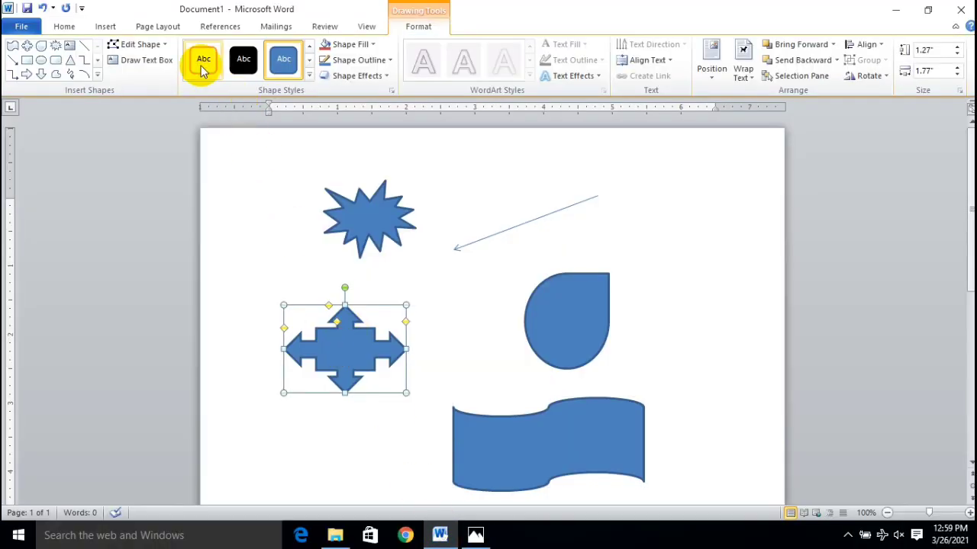
pyautogui.click(309, 60)
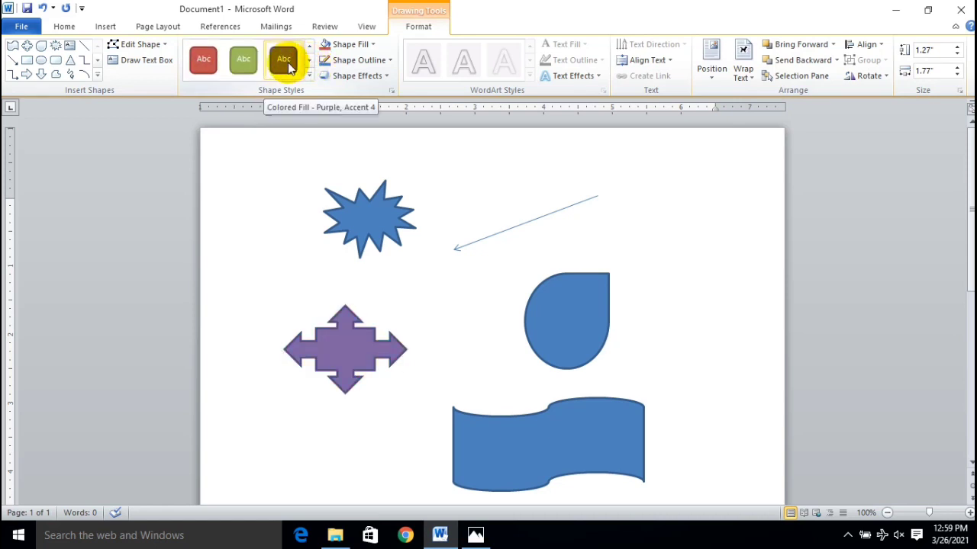
pyautogui.click(206, 64)
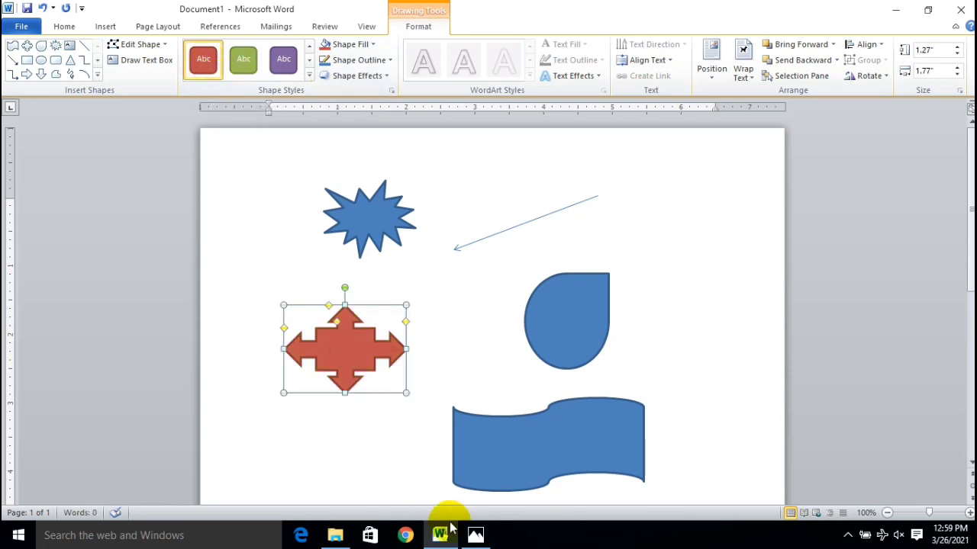
pyautogui.moveTo(452, 534)
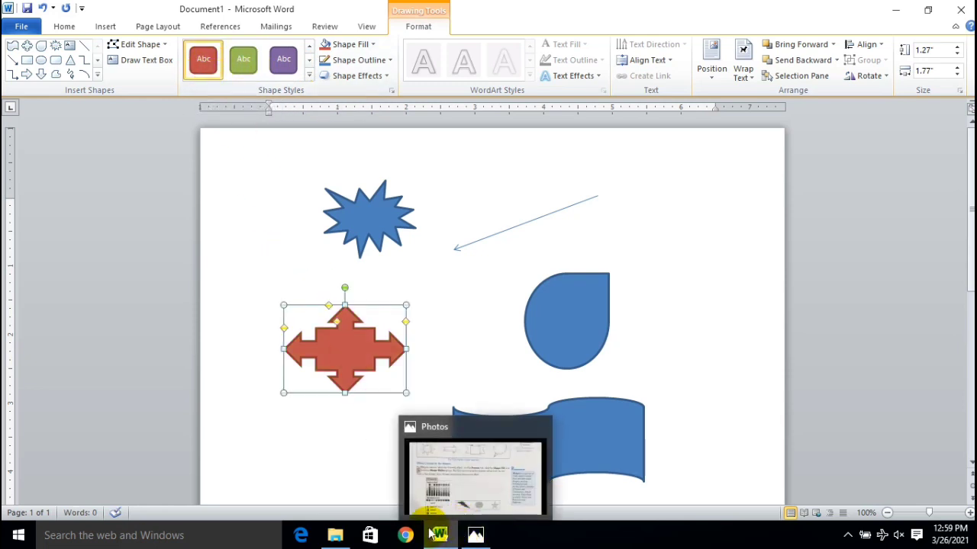
pyautogui.click(483, 538)
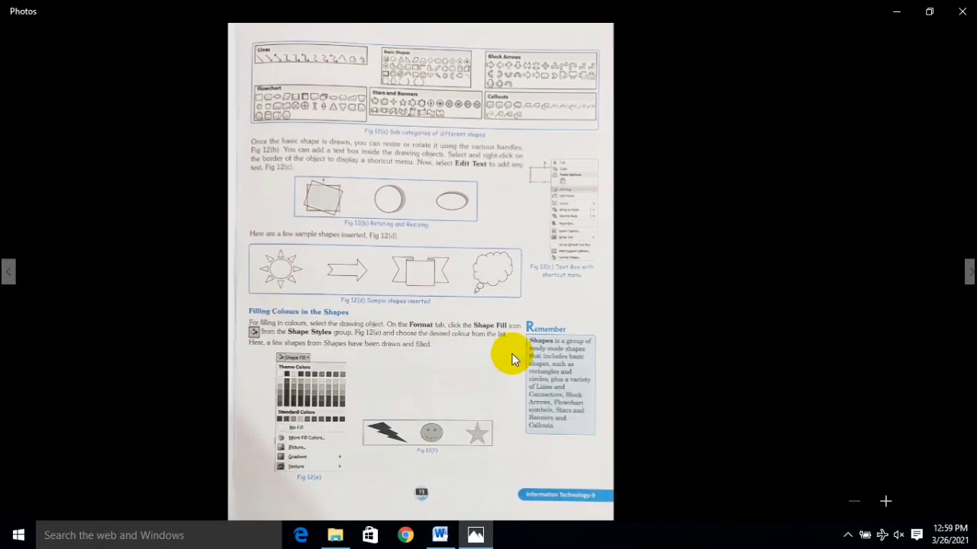
# Move to textbook page 74 and zoom in on the Shadow and 3-D Rotation figures.
pyautogui.scroll(-1, 512, 360)
pyautogui.scroll(3, 512, 360)
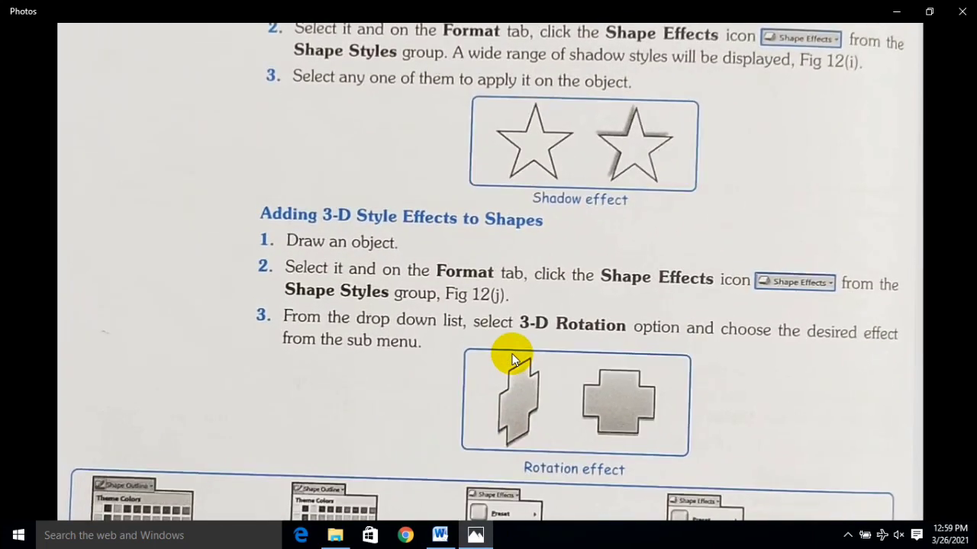
pyautogui.scroll(3, 512, 359)
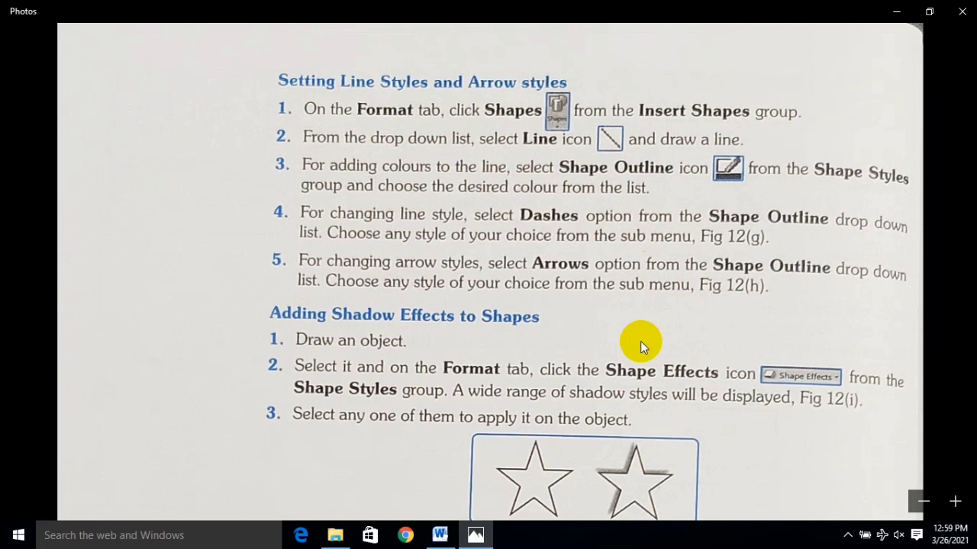
pyautogui.scroll(-2, 640, 341)
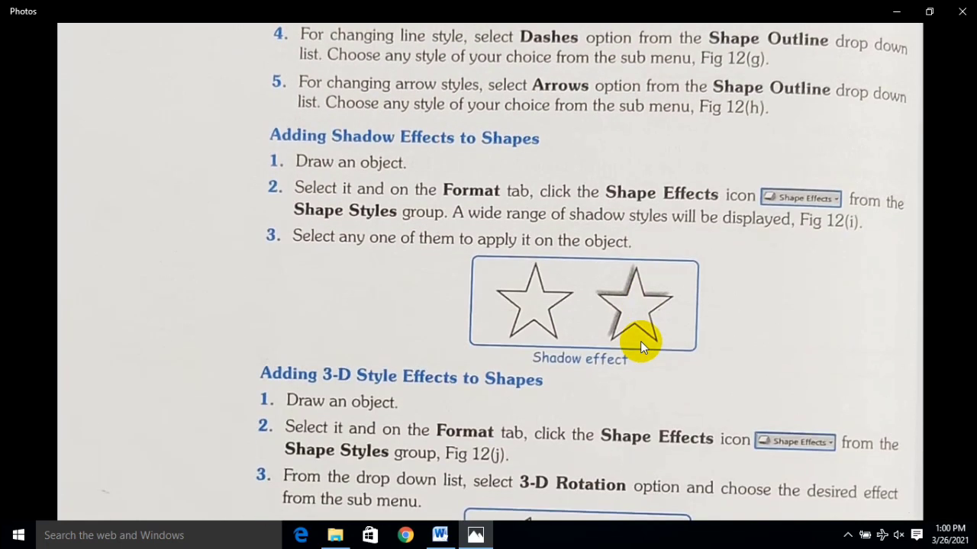
pyautogui.scroll(-2, 641, 341)
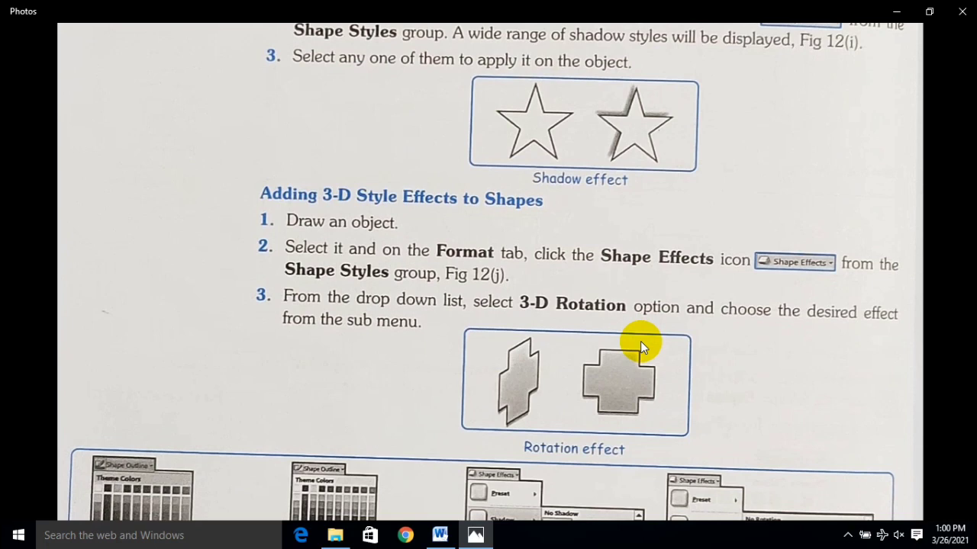
pyautogui.scroll(-2, 640, 341)
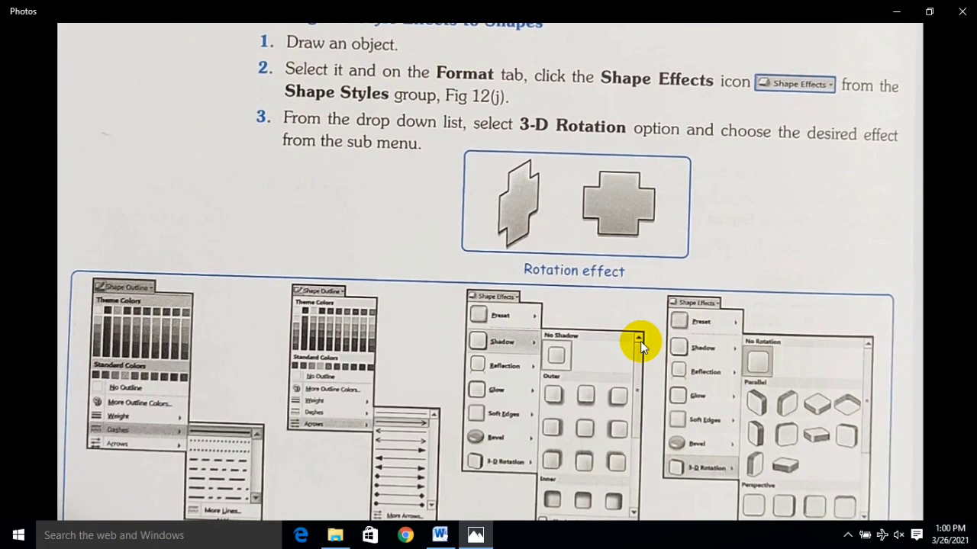
pyautogui.scroll(2, 640, 341)
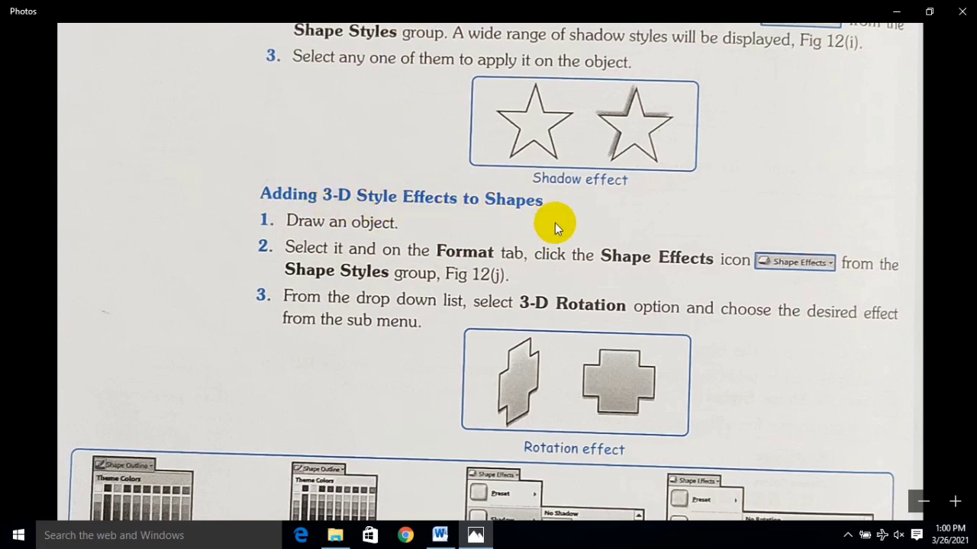
pyautogui.click(380, 374)
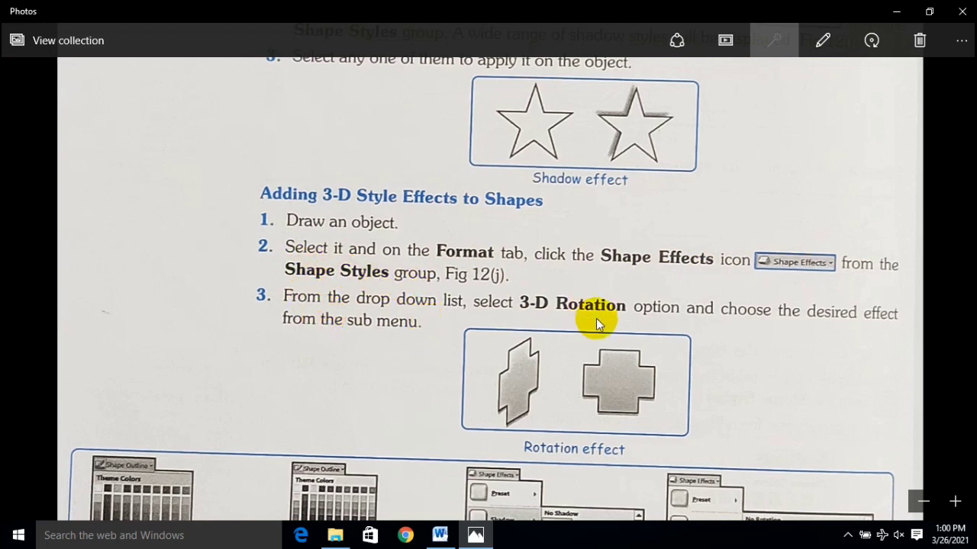
pyautogui.scroll(-2, 596, 318)
pyautogui.scroll(-2, 596, 318)
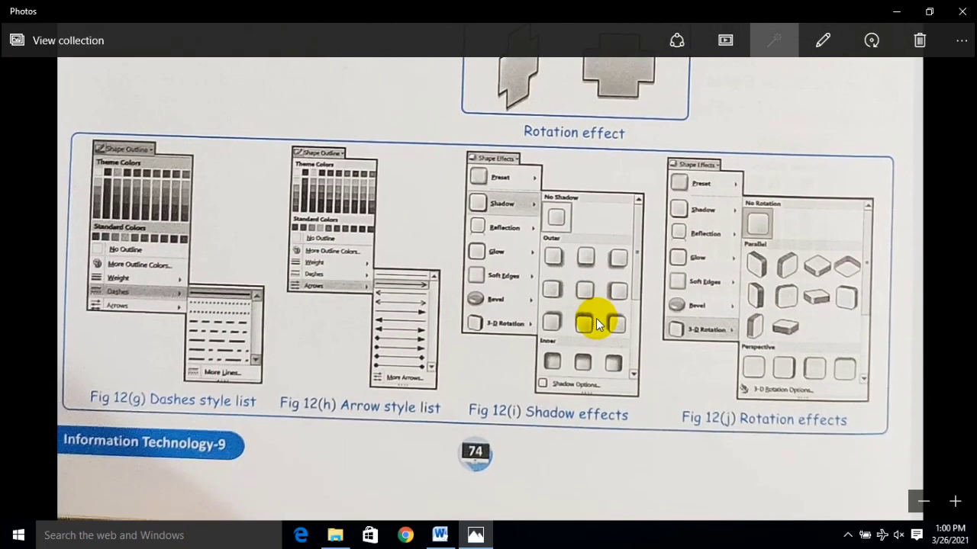
# Apply a Parallel 3-D Rotation preset from Shape Effects to the red four-way arrow.
pyautogui.click(439, 535)
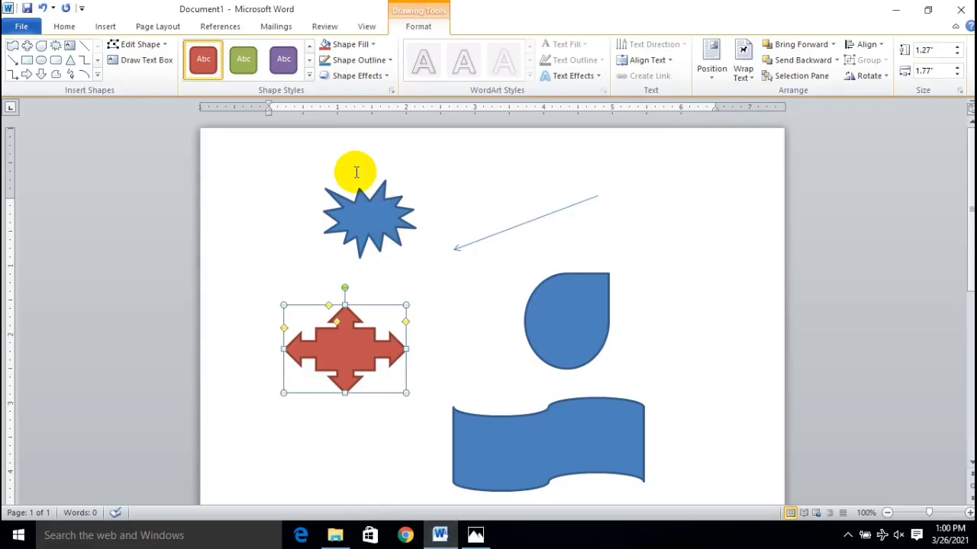
pyautogui.click(120, 26)
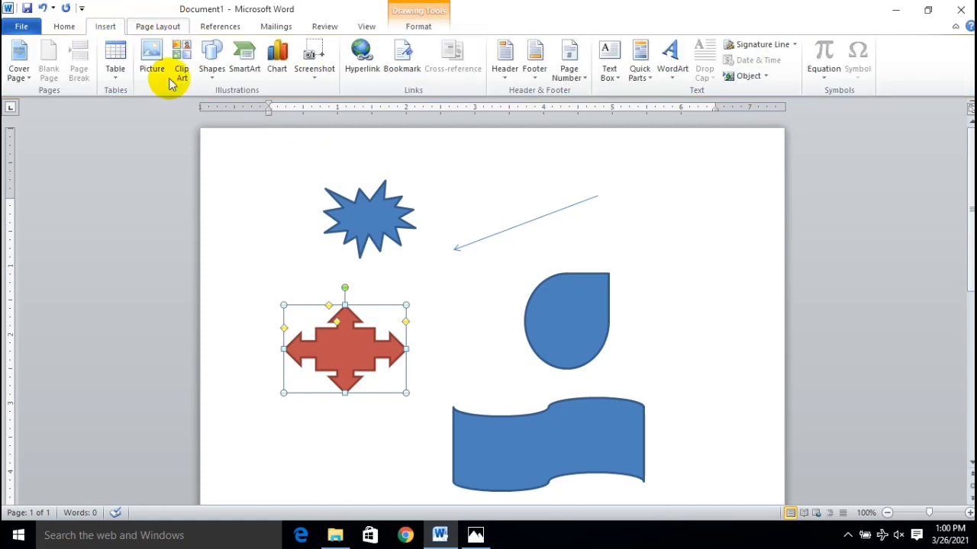
pyautogui.click(418, 28)
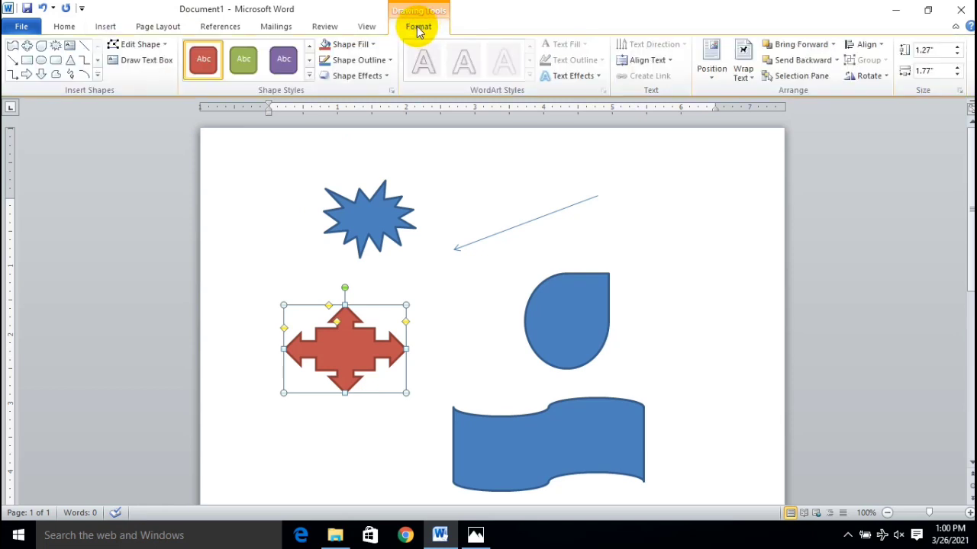
pyautogui.click(387, 76)
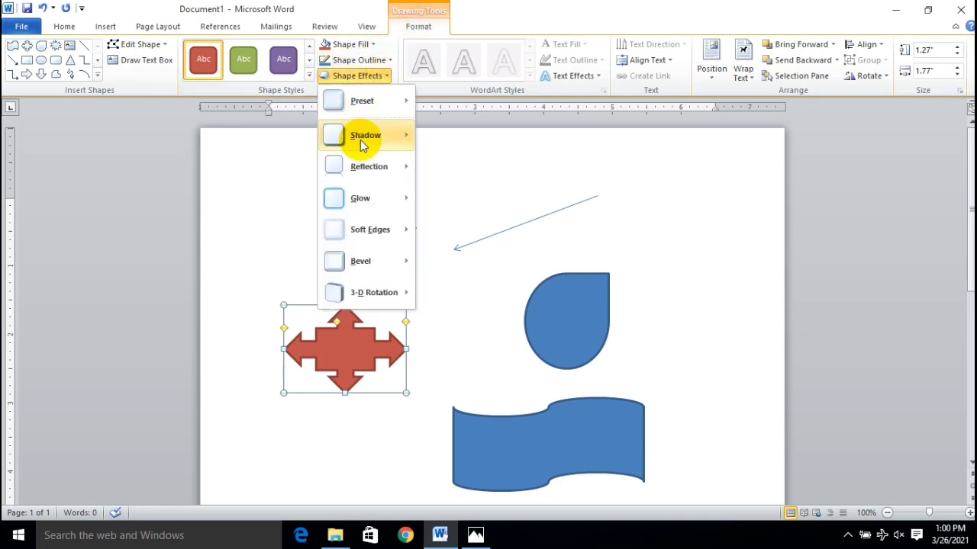
pyautogui.moveTo(385, 261)
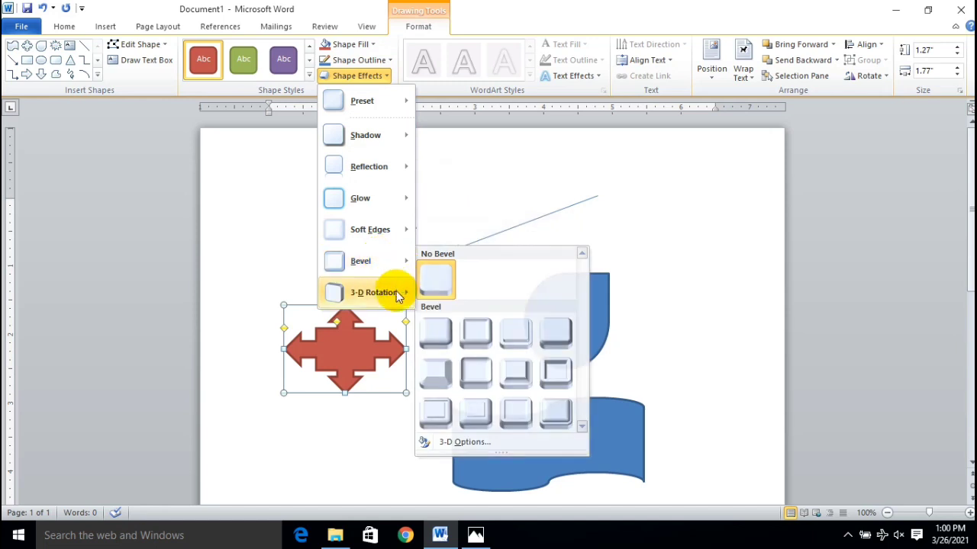
pyautogui.moveTo(396, 295)
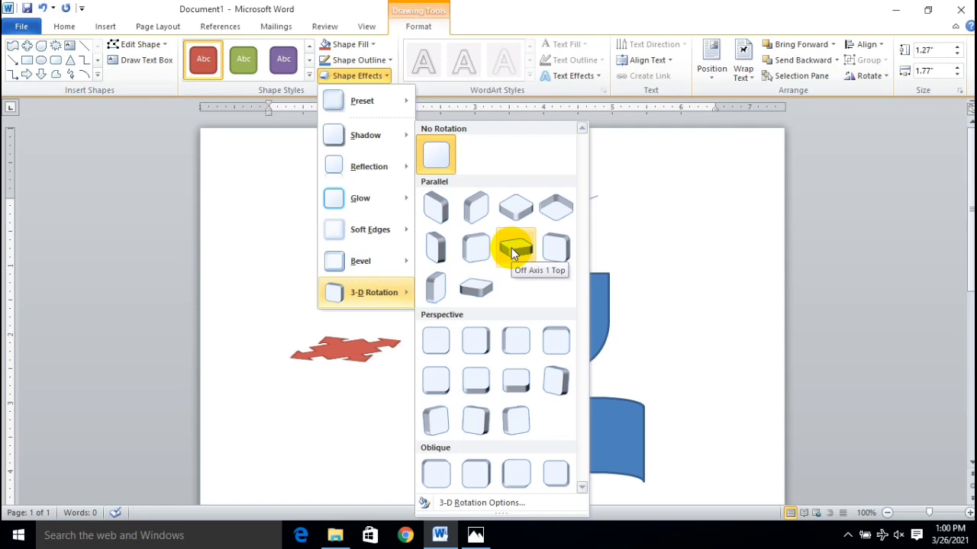
pyautogui.click(437, 260)
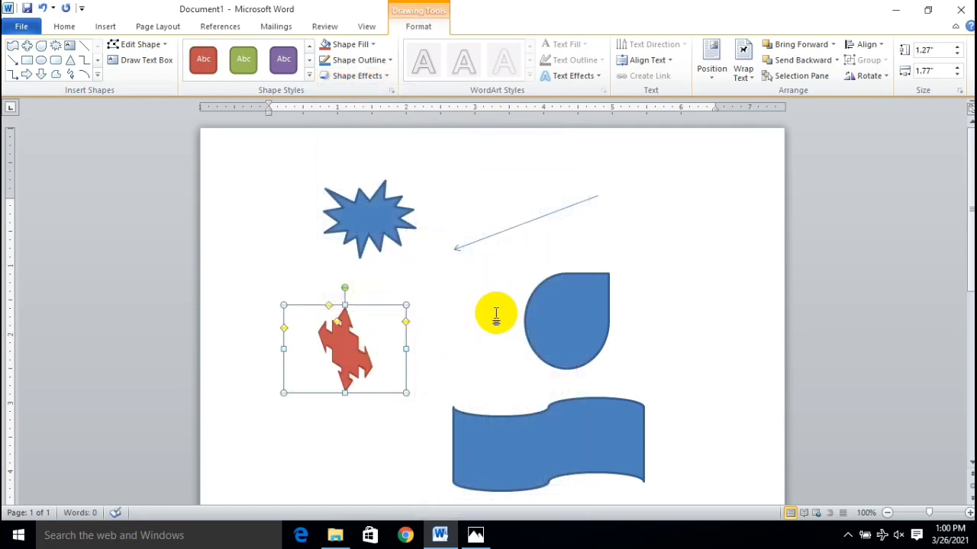
# Nudge the red four-way arrow slightly and clear the selection on the page.
pyautogui.click(666, 226)
pyautogui.moveTo(330, 361)
pyautogui.mouseDown()
pyautogui.moveTo(339, 362)
pyautogui.moveTo(324, 361)
pyautogui.mouseUp()
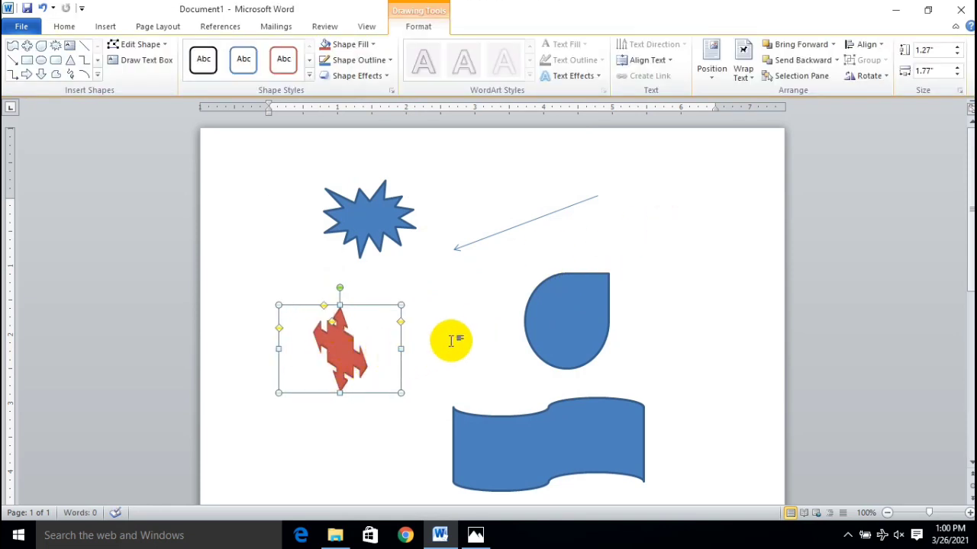
pyautogui.tripleClick(245, 190)
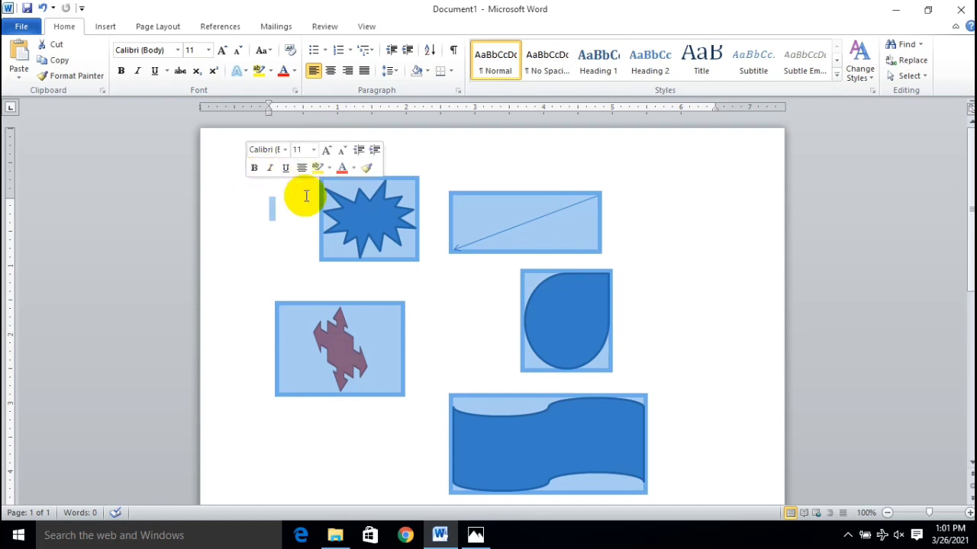
pyautogui.click(694, 225)
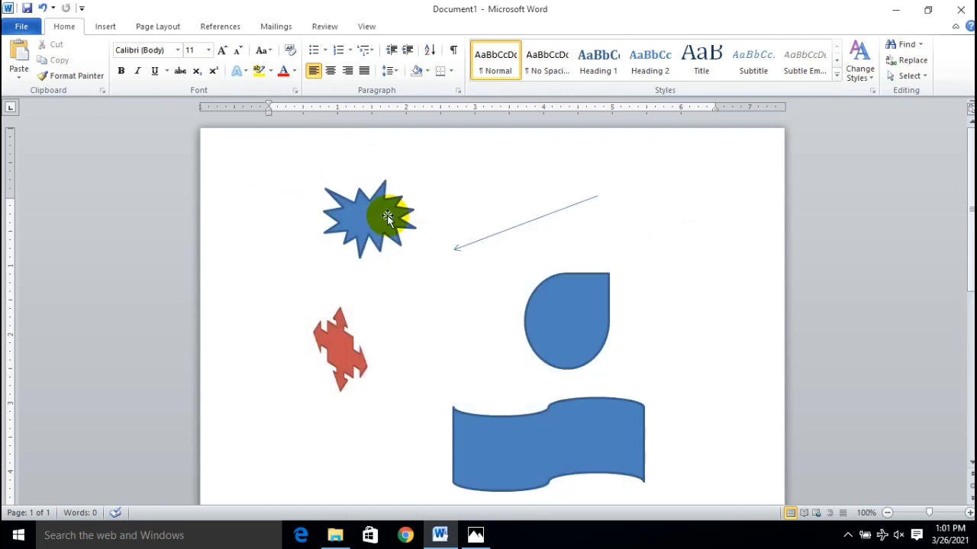
# Give the blue starburst a Perspective 3-D Rotation effect, then bring the textbook photo back.
pyautogui.click(386, 216)
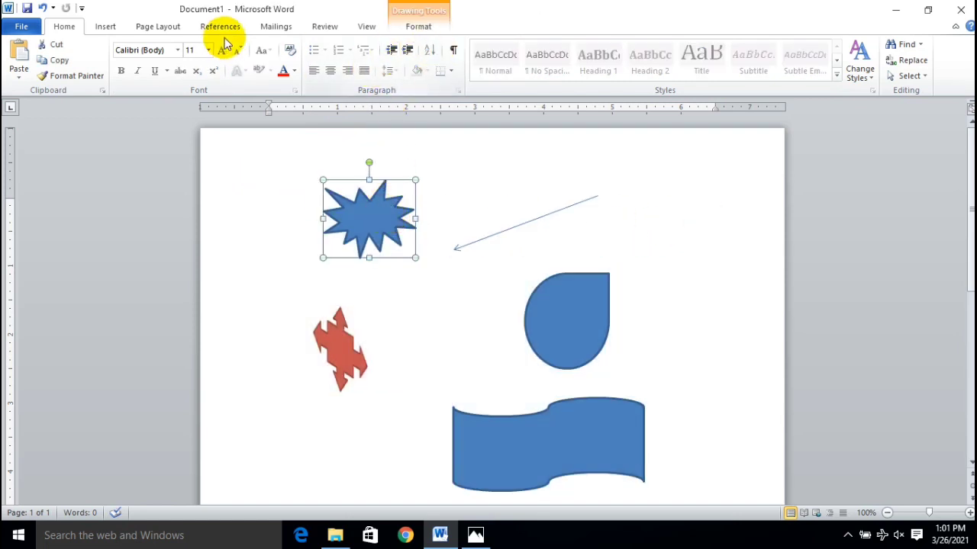
pyautogui.click(418, 31)
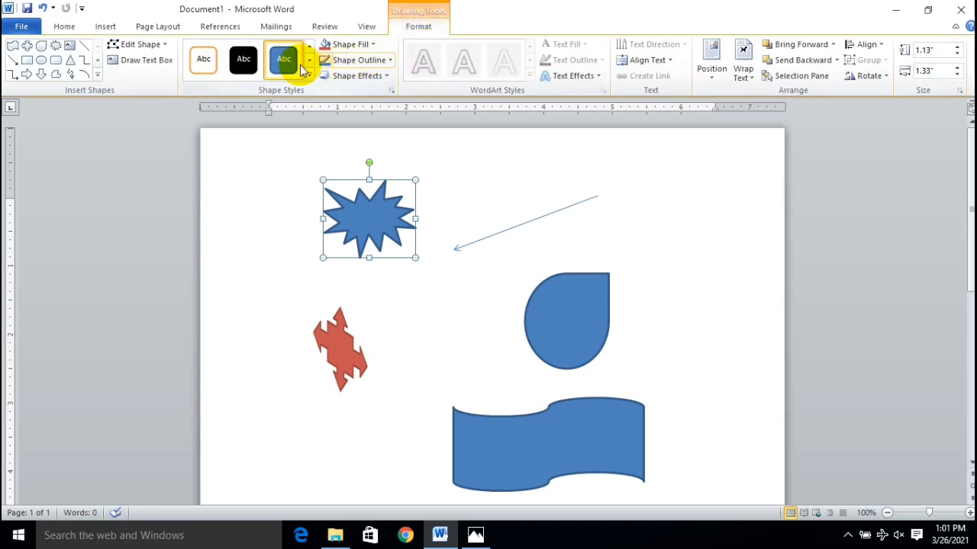
pyautogui.click(373, 78)
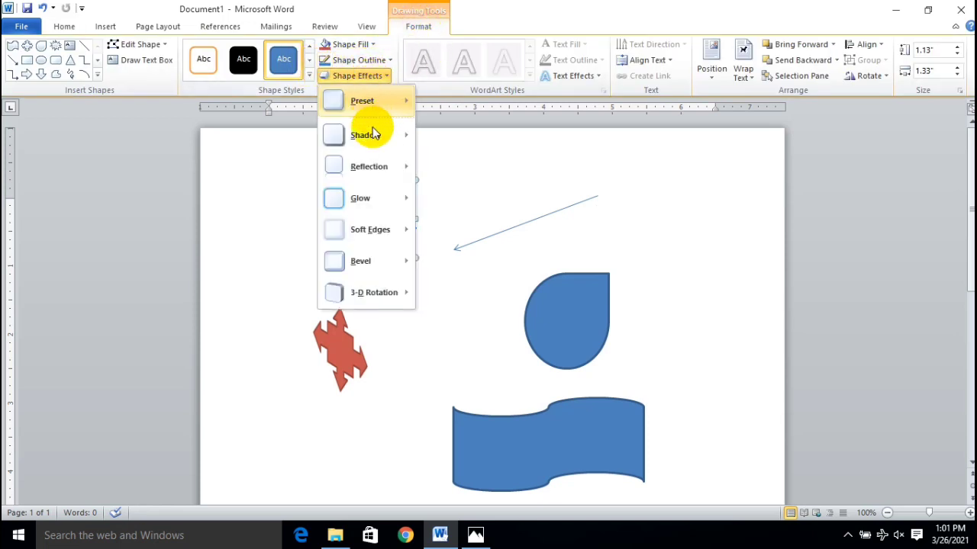
pyautogui.moveTo(382, 143)
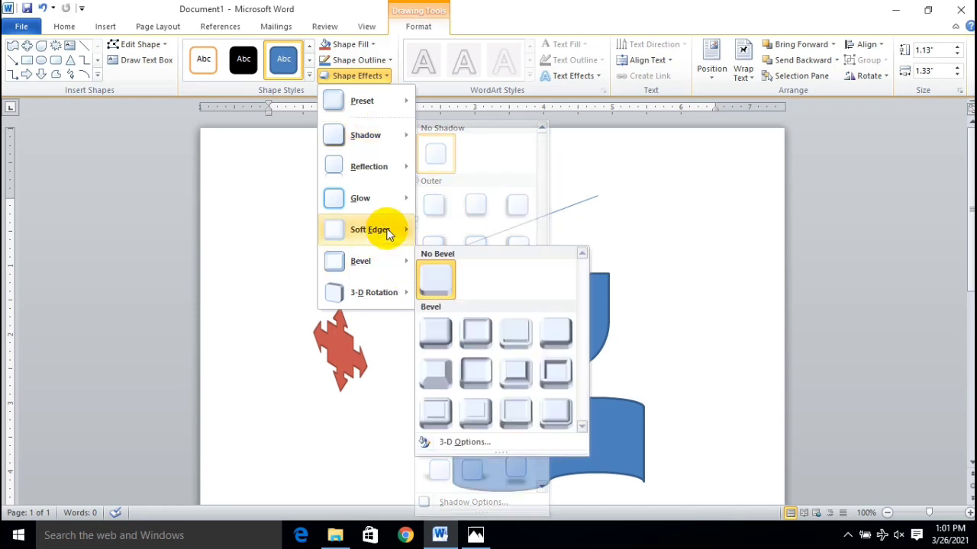
pyautogui.moveTo(387, 226)
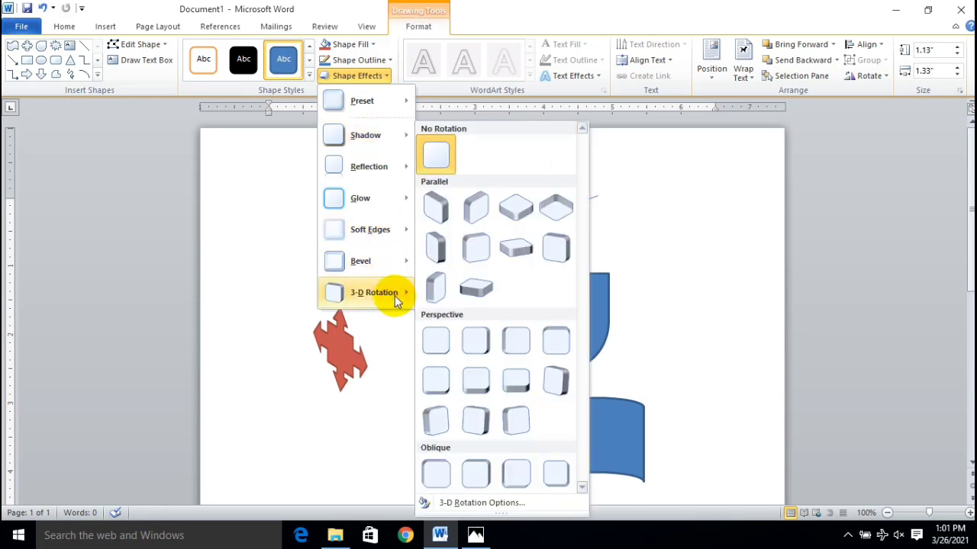
pyautogui.click(512, 391)
pyautogui.click(561, 216)
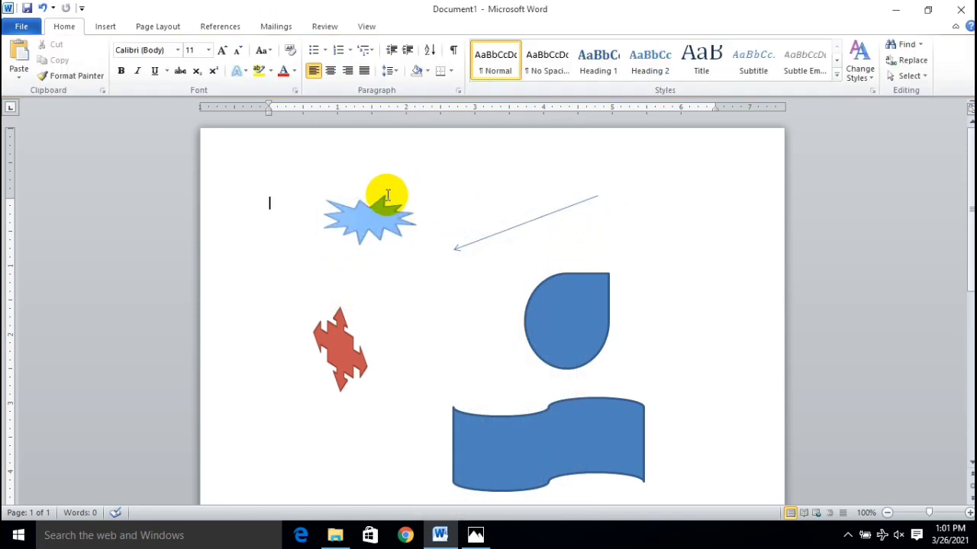
pyautogui.click(476, 535)
# Browse to the textbook's Inserting Symbols section, then return to Document1 in Word.
pyautogui.scroll(-2, 507, 279)
pyautogui.scroll(-1, 507, 279)
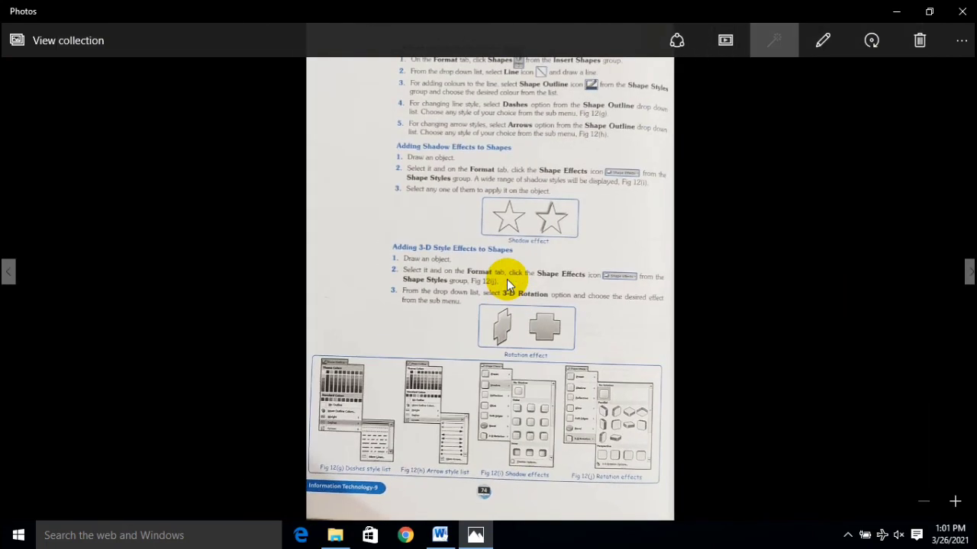
pyautogui.press('Right')
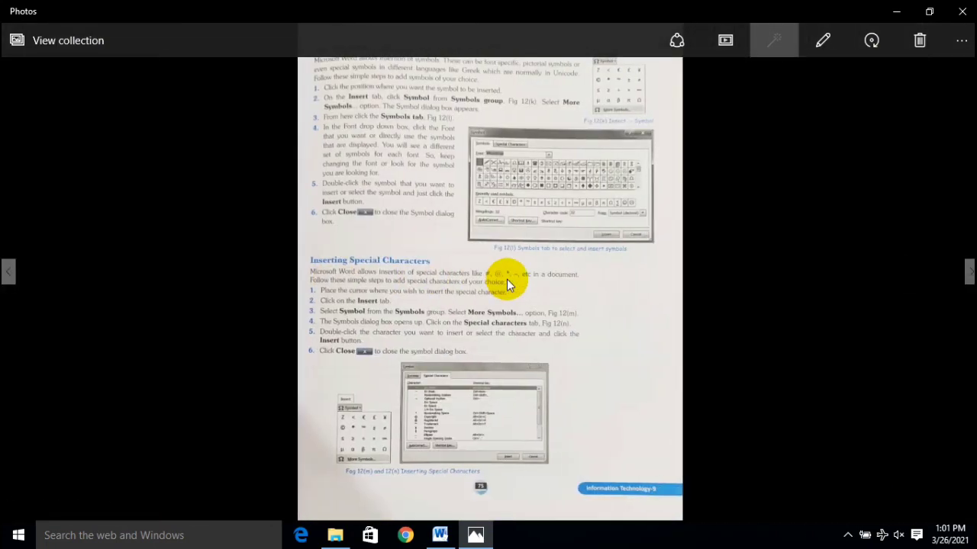
pyautogui.scroll(3, 507, 279)
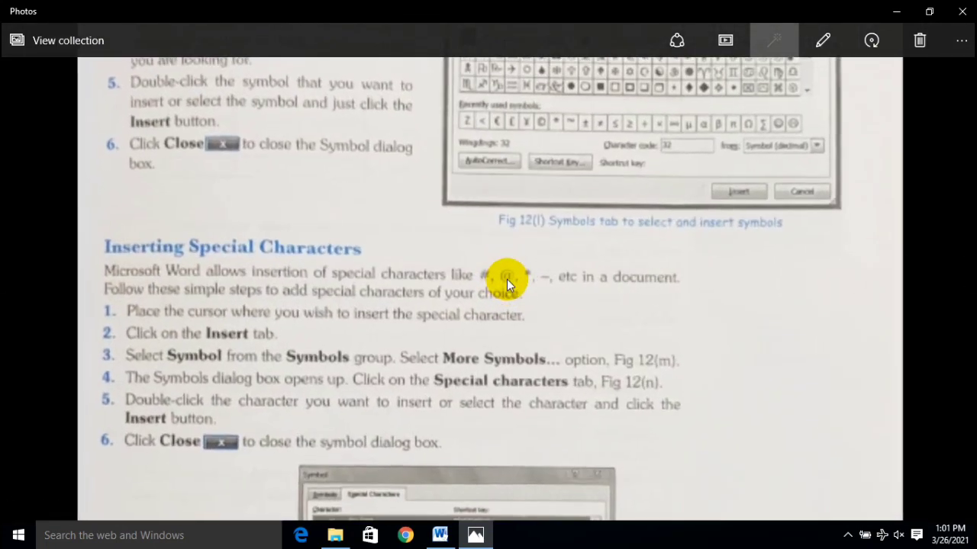
pyautogui.press('Up')
pyautogui.press('Up')
pyautogui.press('Up')
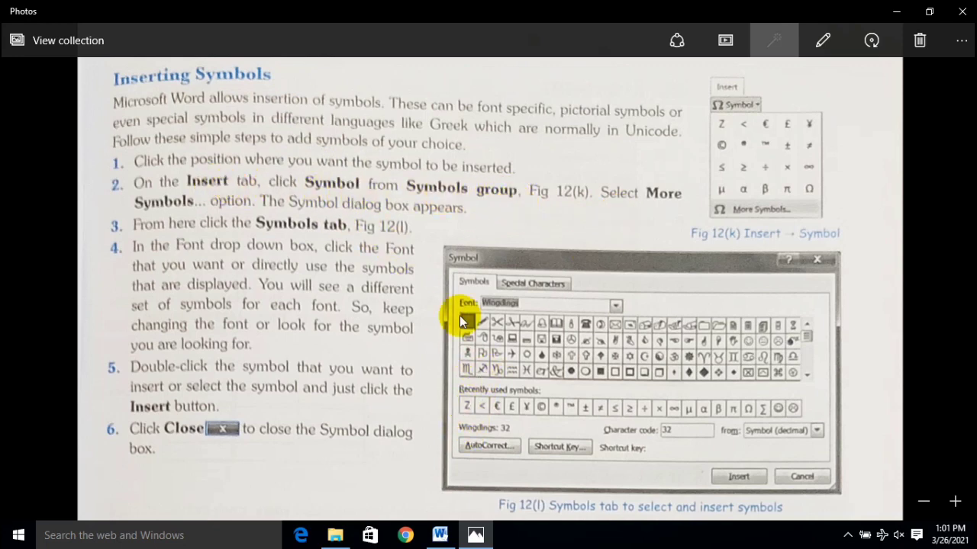
pyautogui.click(441, 535)
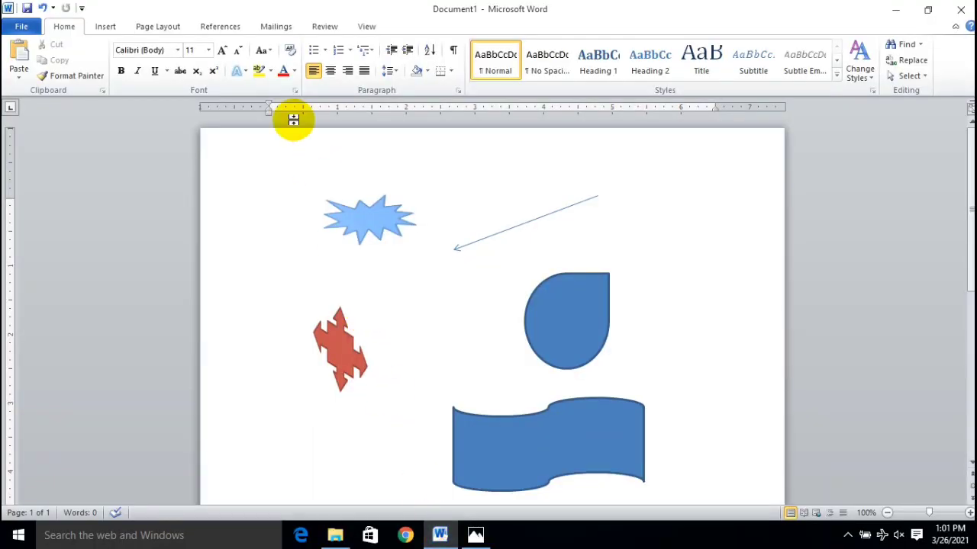
# Bring up the full Symbol dialog via Insert > Symbol > More Symbols and move it clear of the shapes.
pyautogui.click(111, 27)
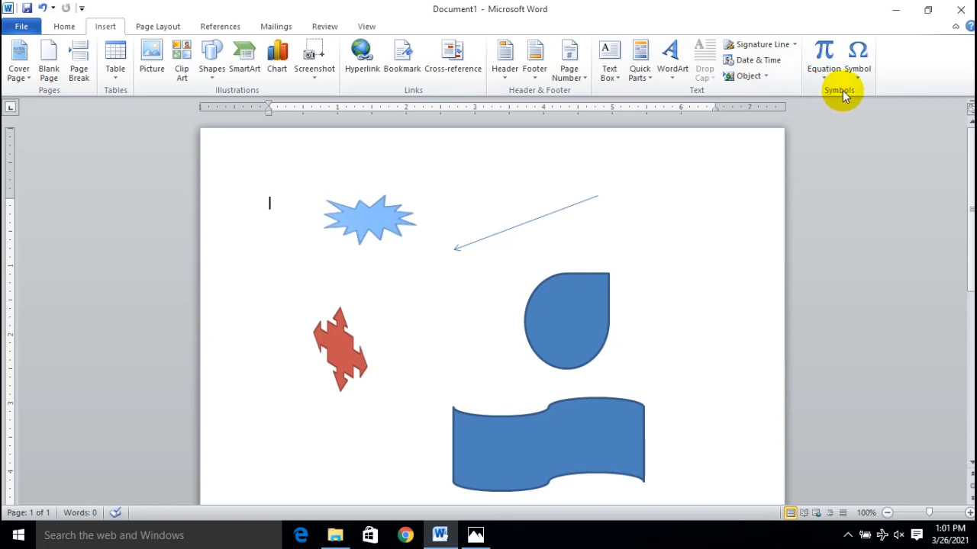
pyautogui.click(859, 76)
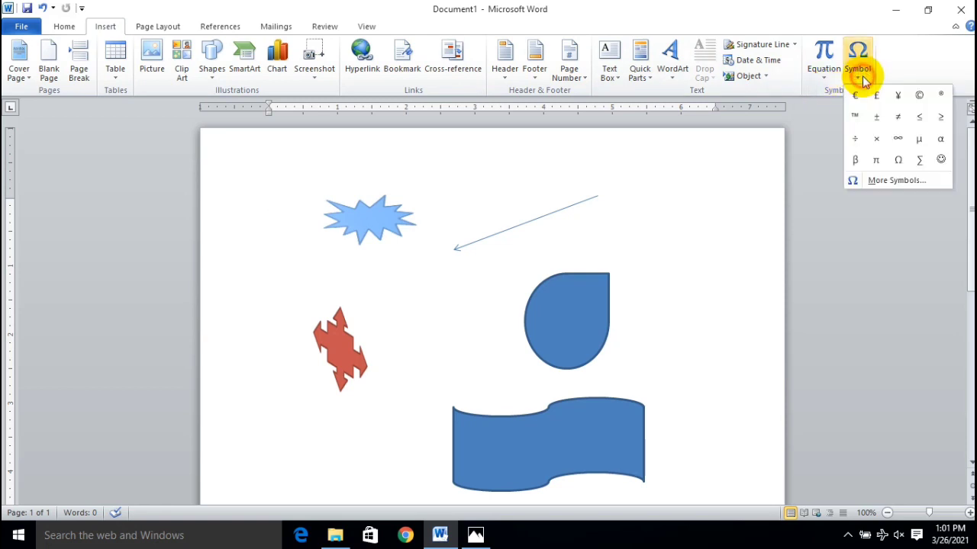
pyautogui.click(897, 184)
pyautogui.moveTo(574, 131); pyautogui.dragTo(657, 22)
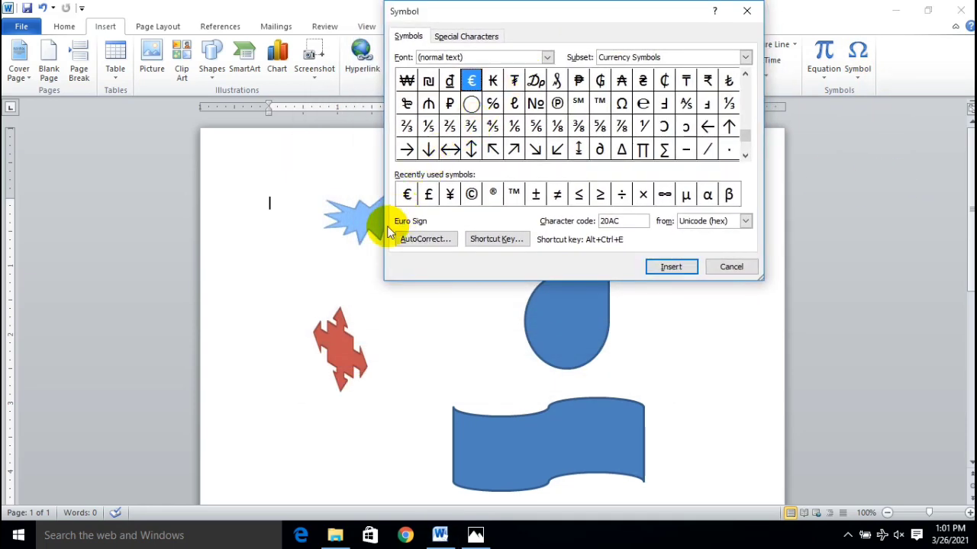
# Insert the symbols ₽ % ℓ ℠ ⅜ ∂ ₴ ₵ and close the Symbol dialog.
pyautogui.click(428, 105)
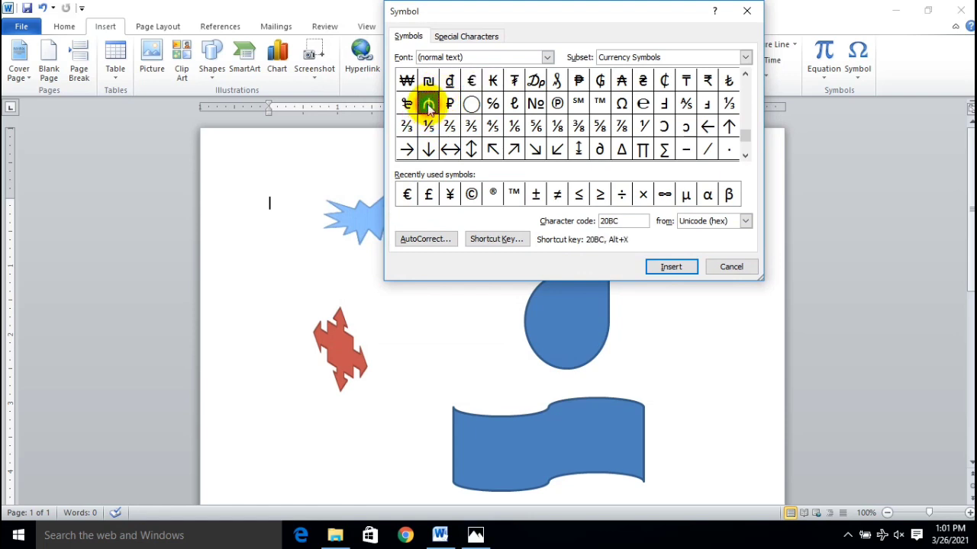
pyautogui.click(450, 104)
pyautogui.doubleClick(450, 103)
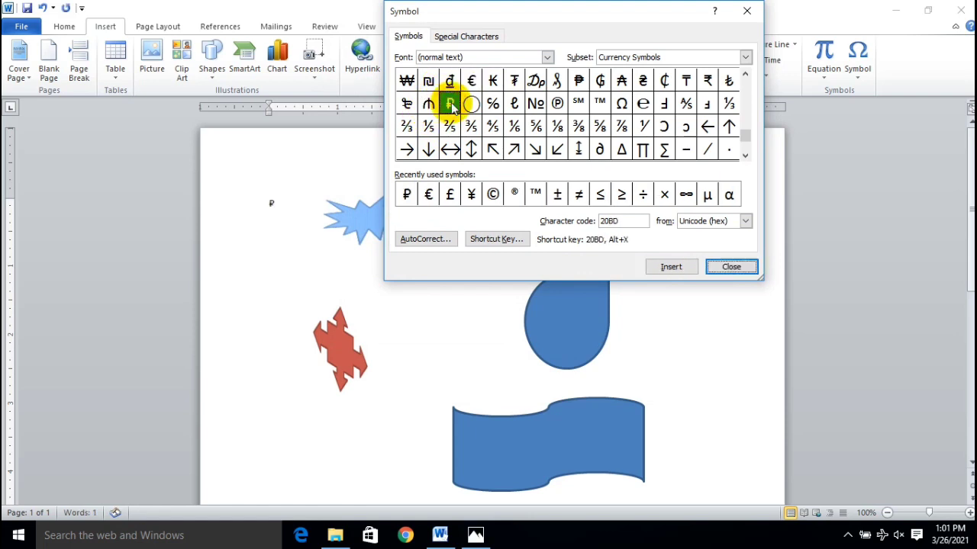
pyautogui.doubleClick(492, 103)
pyautogui.click(520, 109)
pyautogui.doubleClick(516, 105)
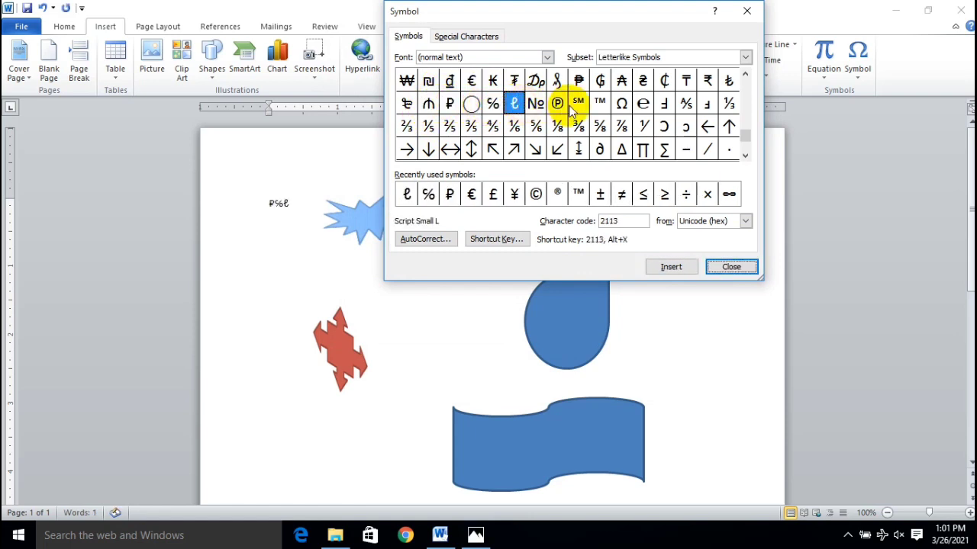
pyautogui.doubleClick(579, 102)
pyautogui.doubleClick(580, 126)
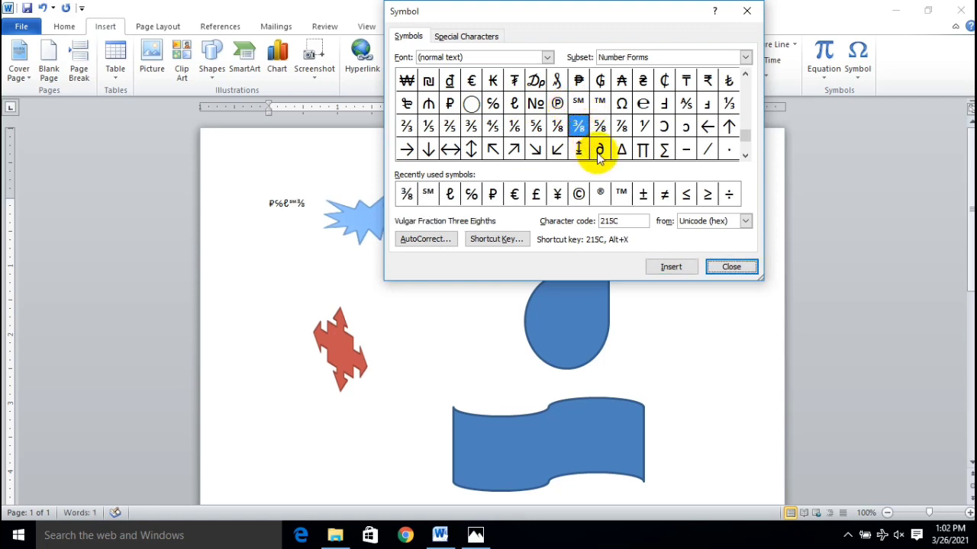
pyautogui.doubleClick(599, 150)
pyautogui.doubleClick(643, 82)
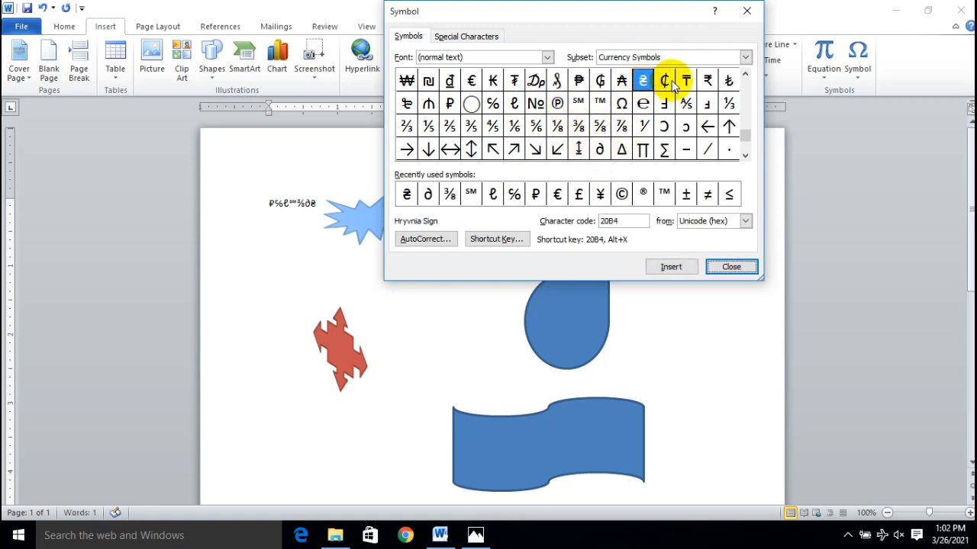
pyautogui.doubleClick(665, 80)
pyautogui.click(742, 269)
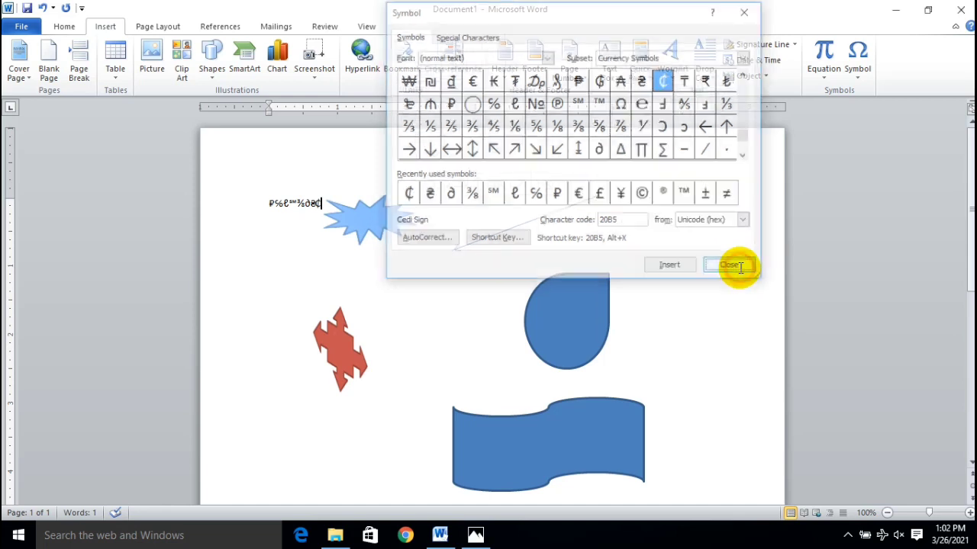
# Select the row of inserted symbols and grow their font size several times.
pyautogui.click(251, 198)
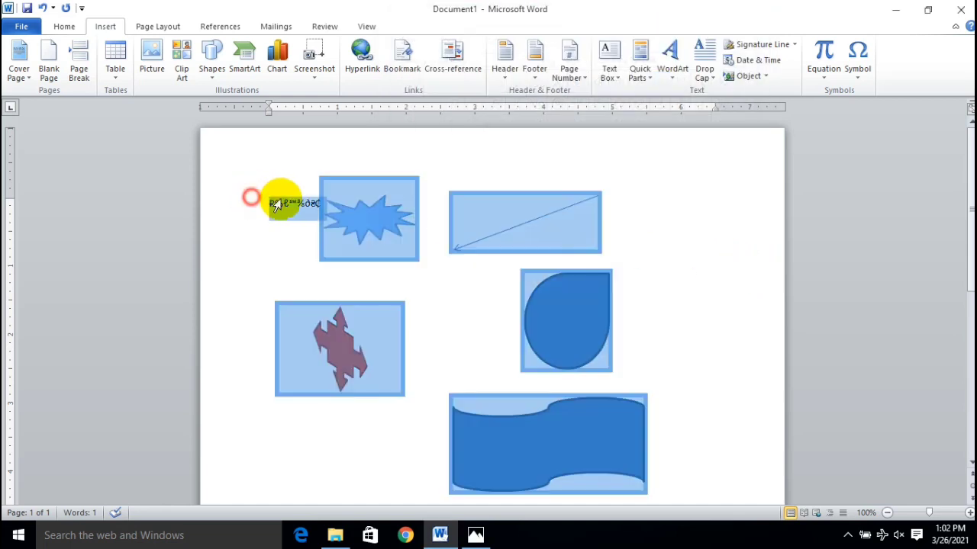
pyautogui.click(306, 225)
pyautogui.click(264, 202)
pyautogui.moveTo(284, 201); pyautogui.dragTo(319, 203)
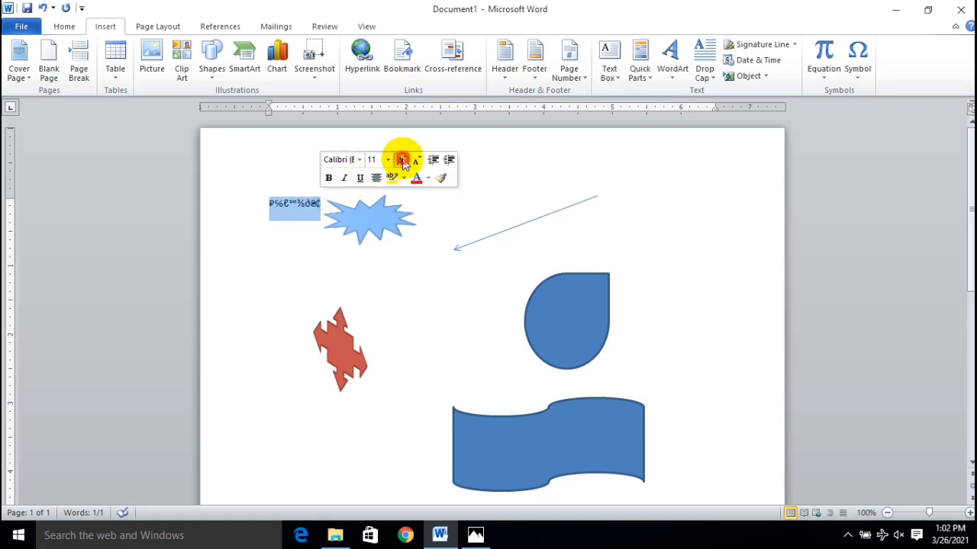
pyautogui.doubleClick(401, 160)
pyautogui.doubleClick(401, 160)
pyautogui.tripleClick(402, 162)
pyautogui.click(403, 160)
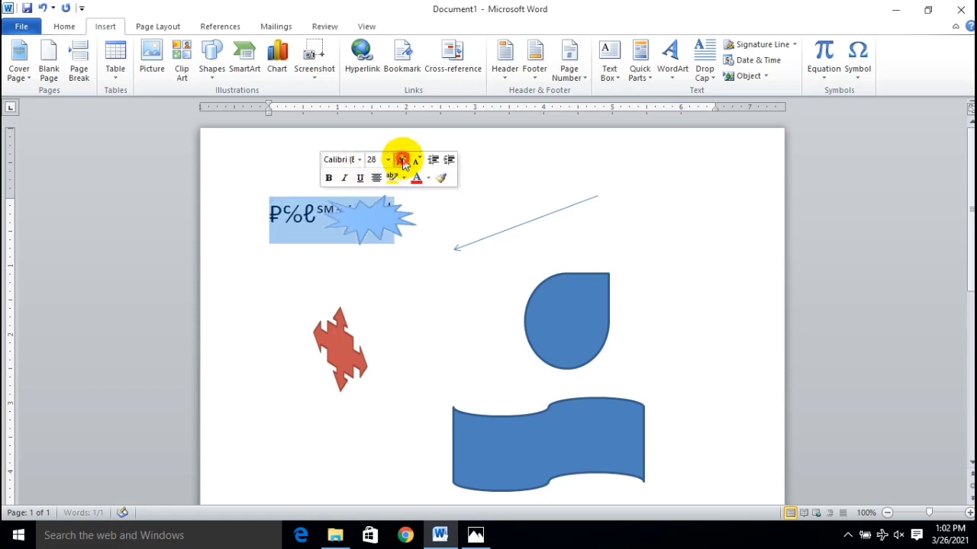
# Move the blue starburst to the right side of the page, then view the textbook photo.
pyautogui.moveTo(371, 219); pyautogui.dragTo(679, 243)
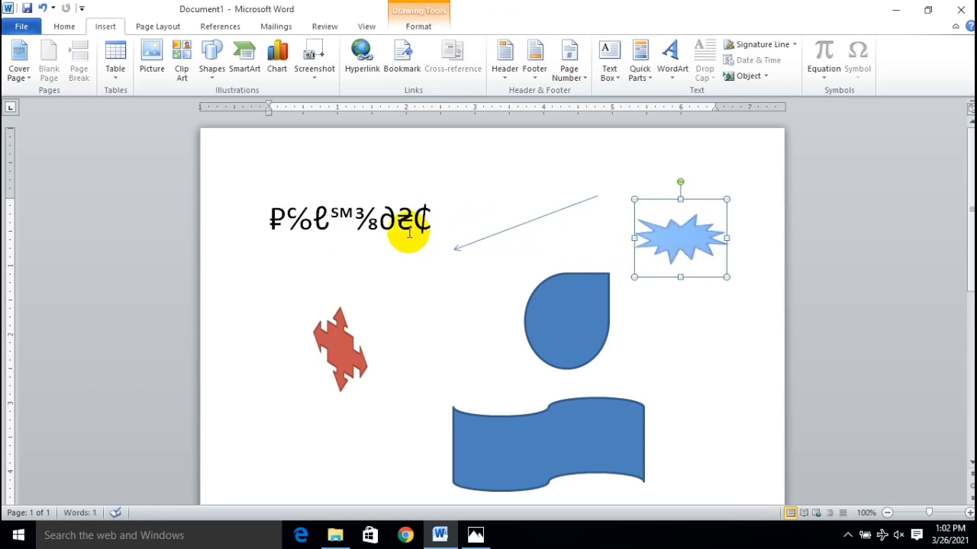
pyautogui.click(486, 533)
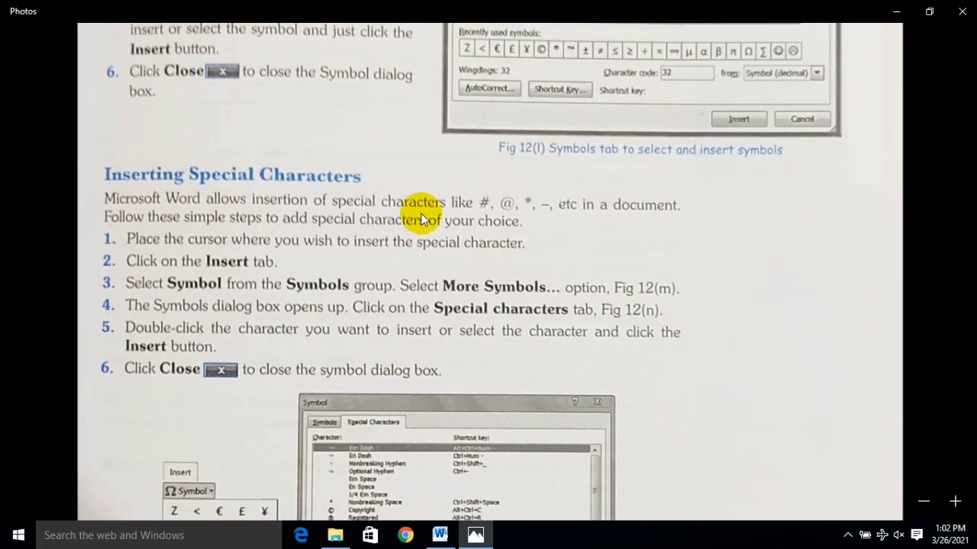
# Back in Word, place the insertion point after the row of currency symbols.
pyautogui.click(440, 535)
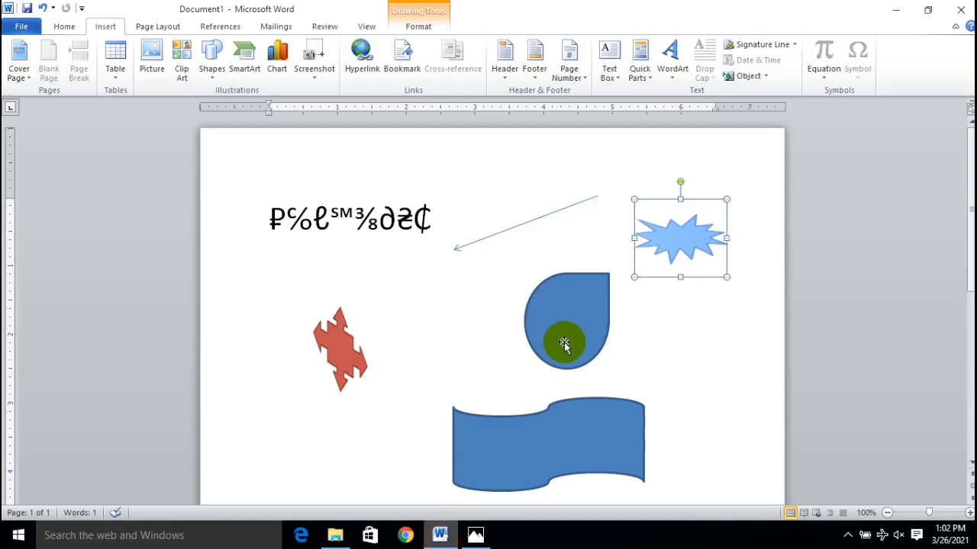
pyautogui.click(824, 77)
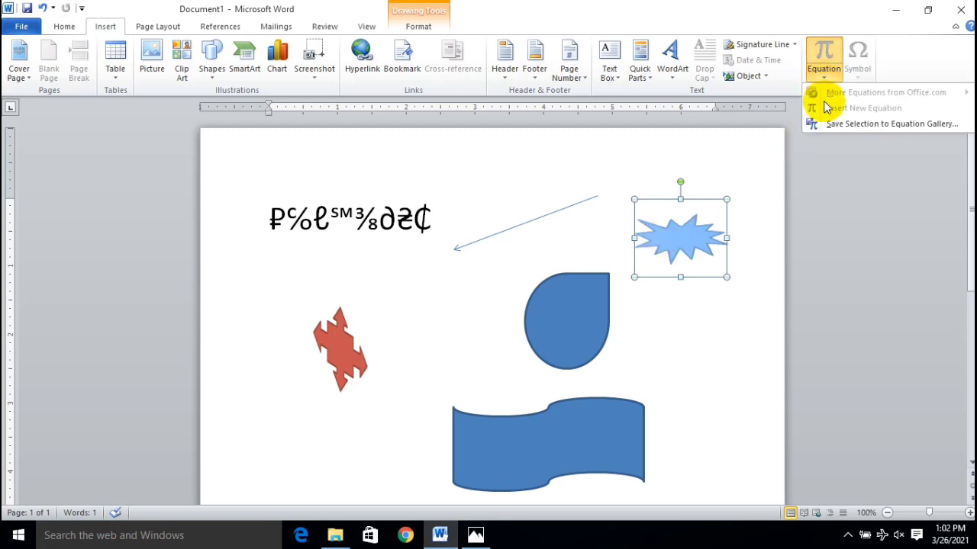
pyautogui.click(527, 189)
pyautogui.click(448, 274)
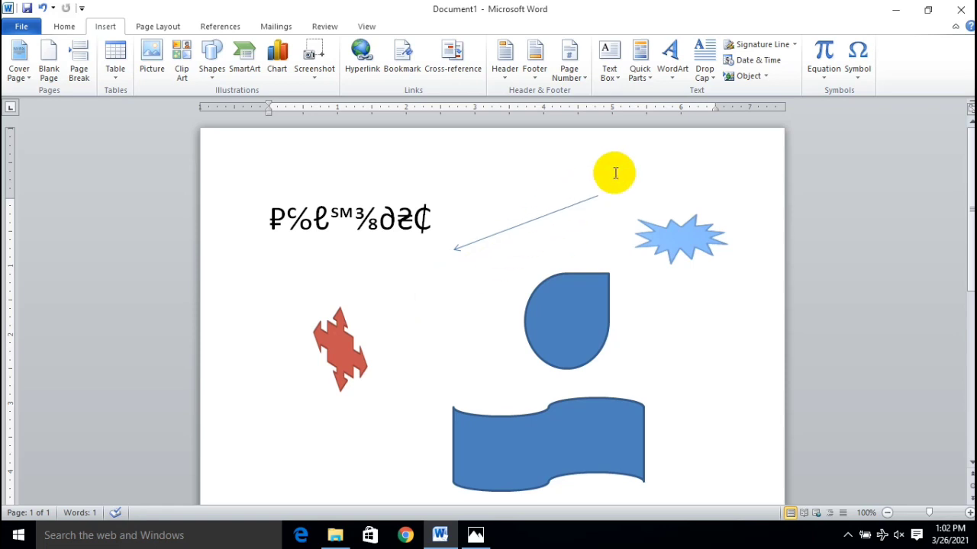
# Insert a new blank equation placeholder, then switch to the textbook photo.
pyautogui.click(822, 77)
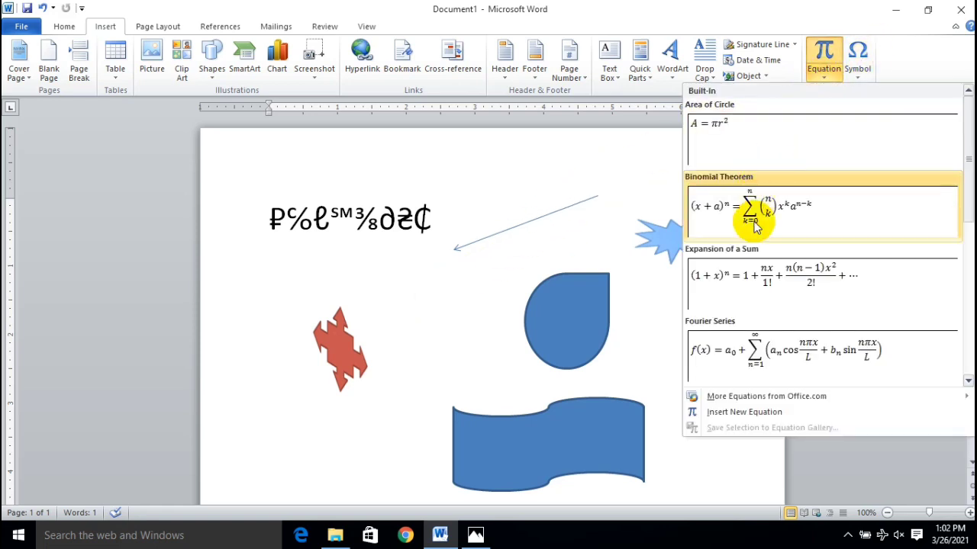
pyautogui.moveTo(768, 398)
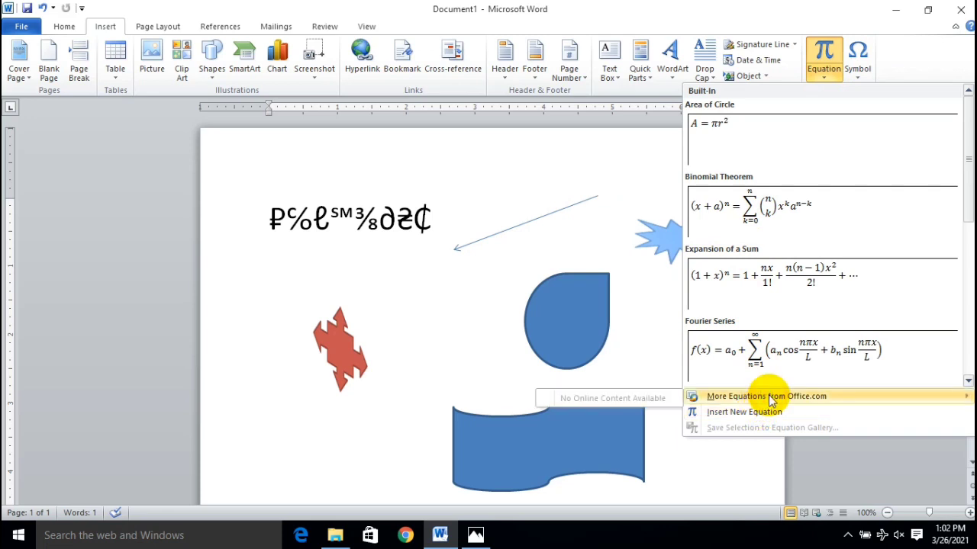
pyautogui.click(750, 413)
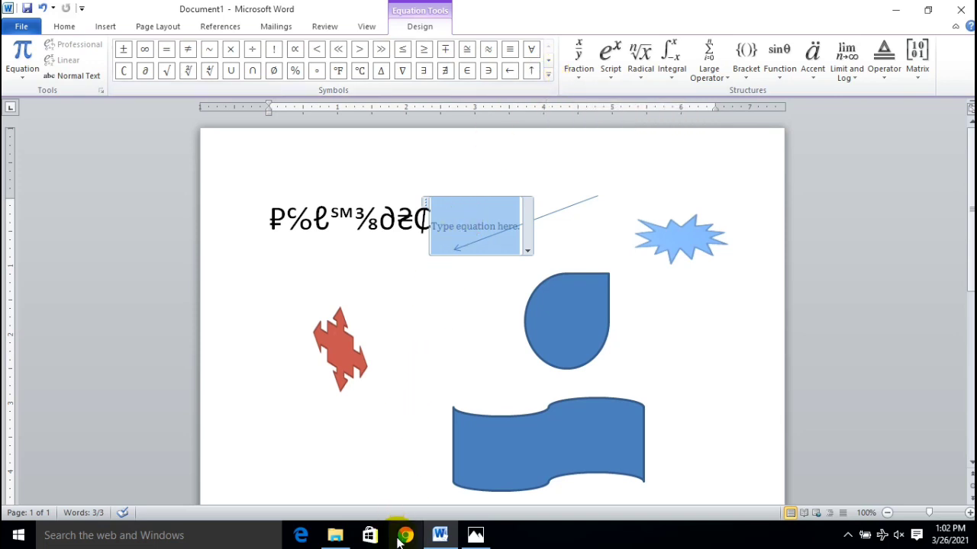
pyautogui.rightClick(477, 536)
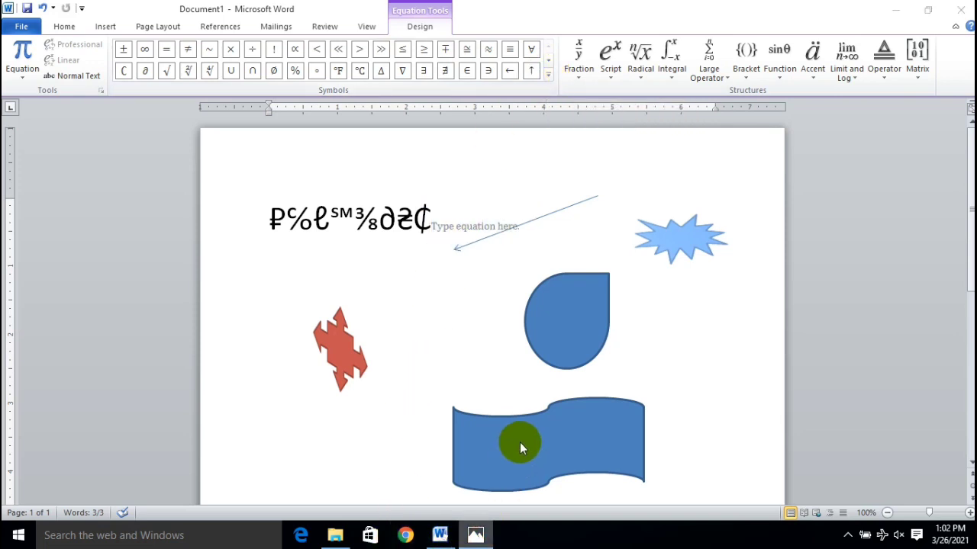
pyautogui.click(490, 512)
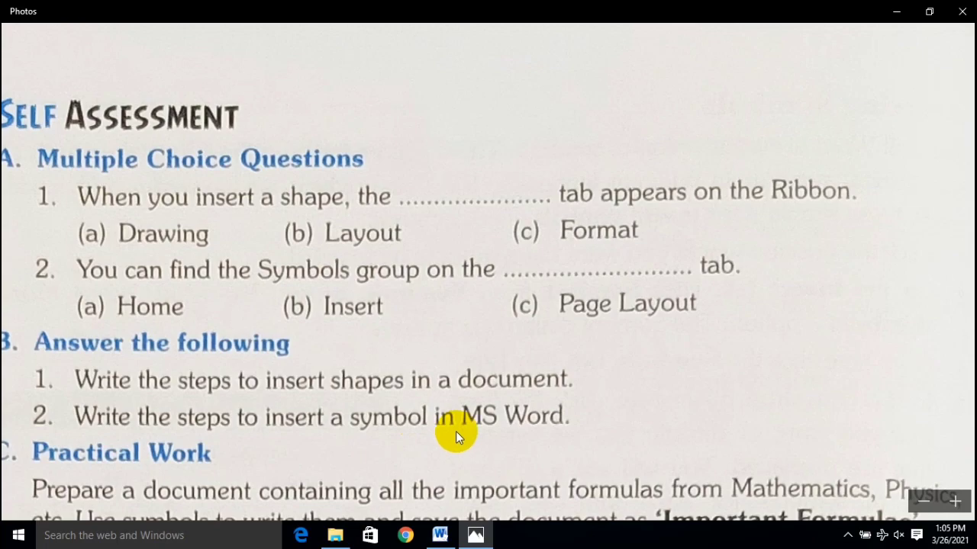
# Compare Word's Insert tab with the textbook, ending on page 74 about line, shadow and 3-D effects.
pyautogui.click(439, 535)
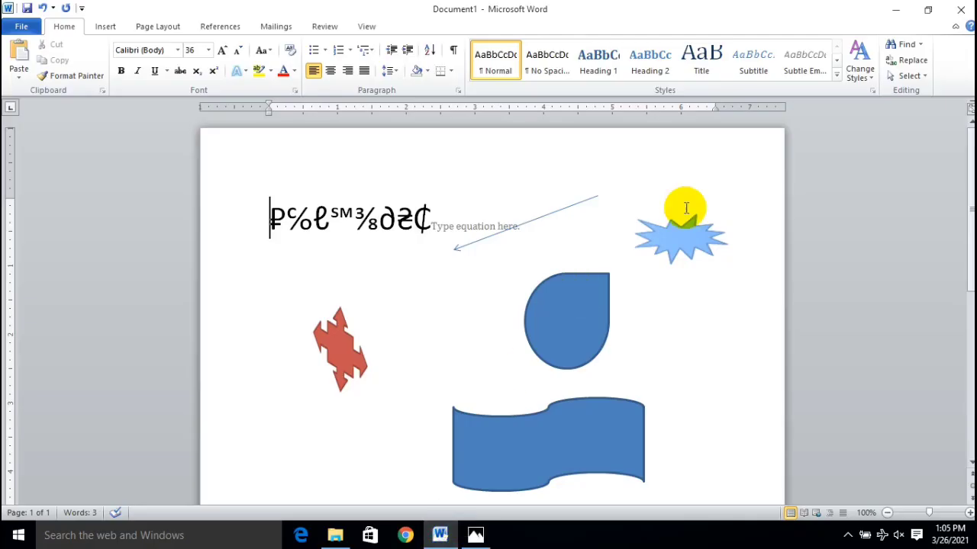
pyautogui.click(107, 27)
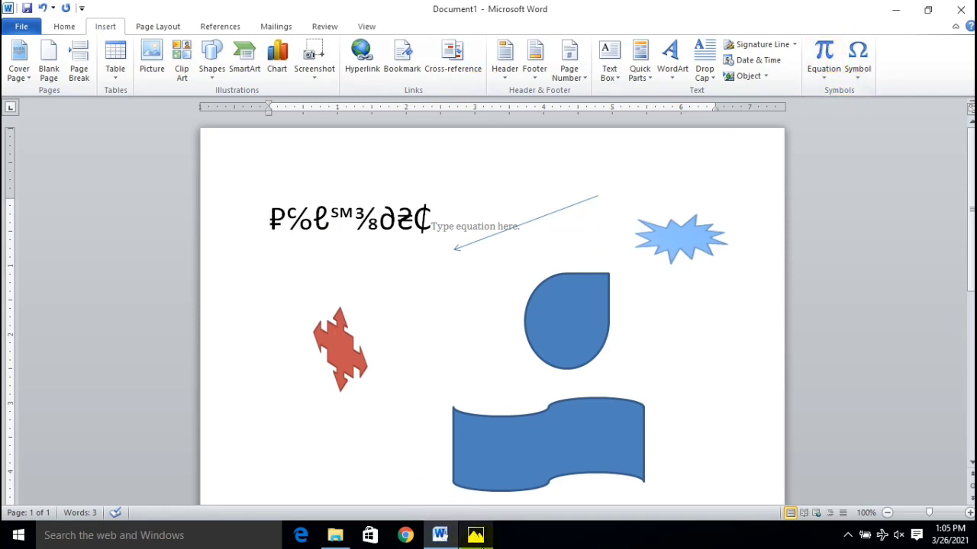
pyautogui.click(476, 534)
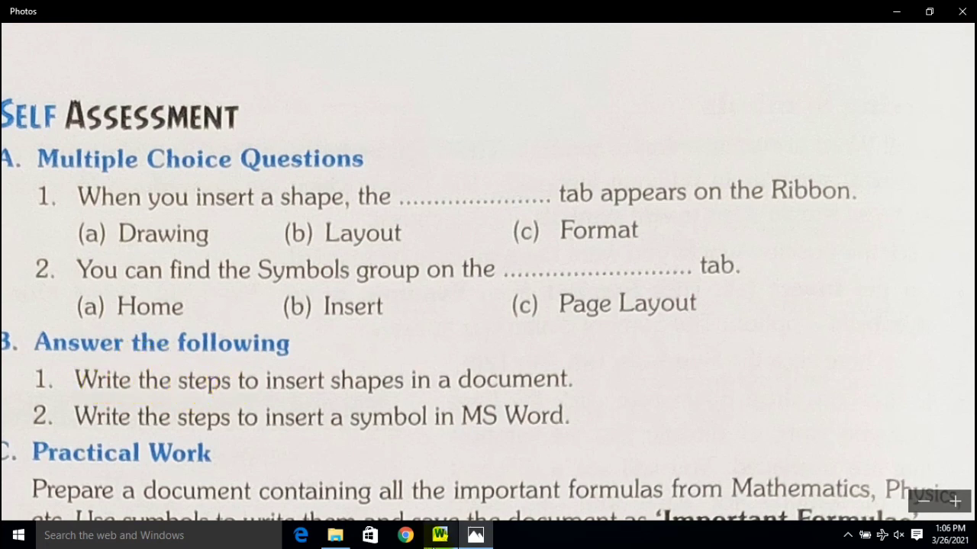
pyautogui.click(439, 534)
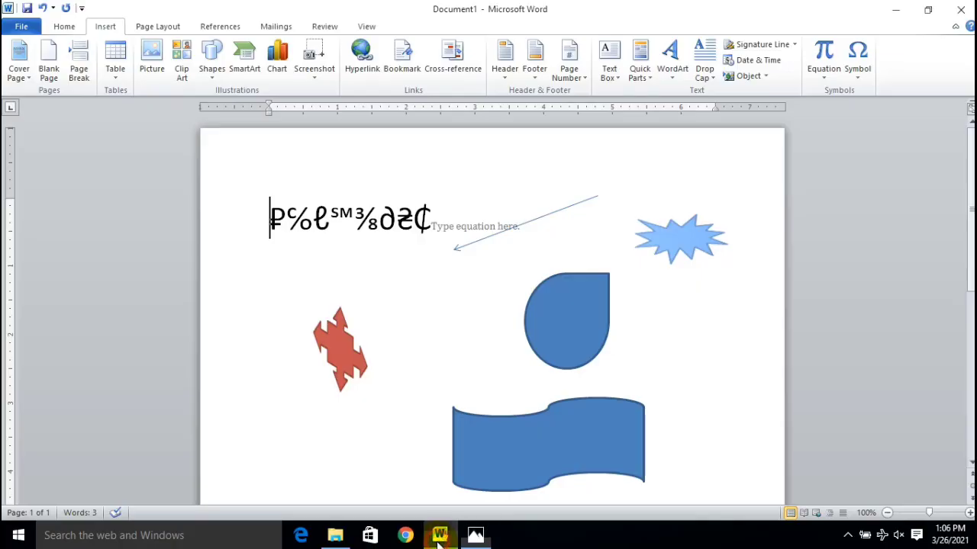
pyautogui.click(475, 535)
pyautogui.scroll(1, 389, 257)
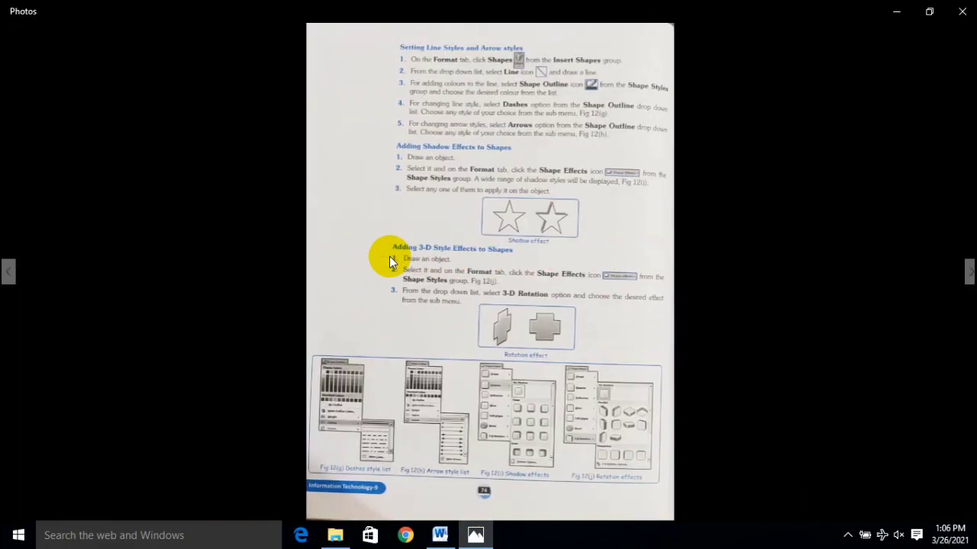
# Page back to the Session 12 photo, then step forward through the next pages.
pyautogui.click(7, 273)
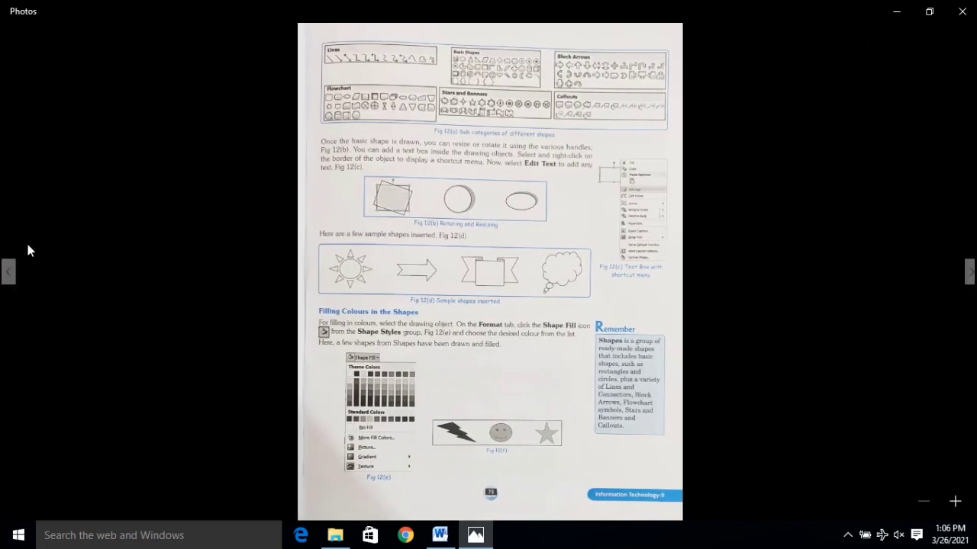
pyautogui.click(9, 271)
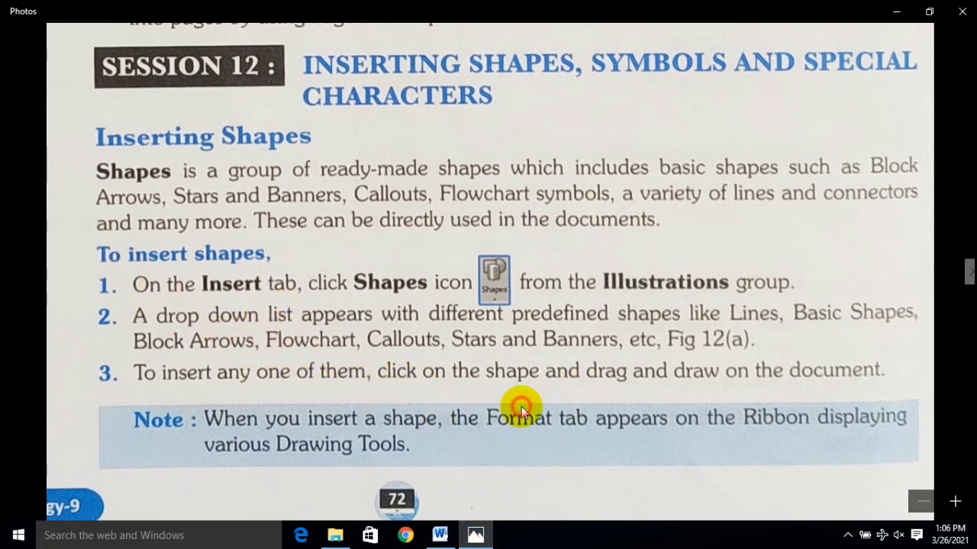
pyautogui.scroll(2, 521, 406)
pyautogui.scroll(-3, 521, 407)
pyautogui.press('Right')
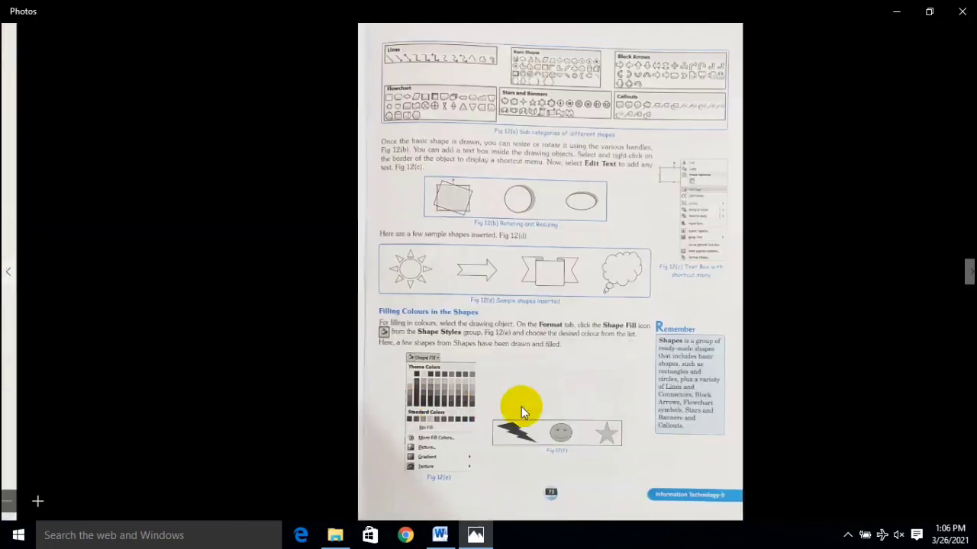
pyautogui.press('Right')
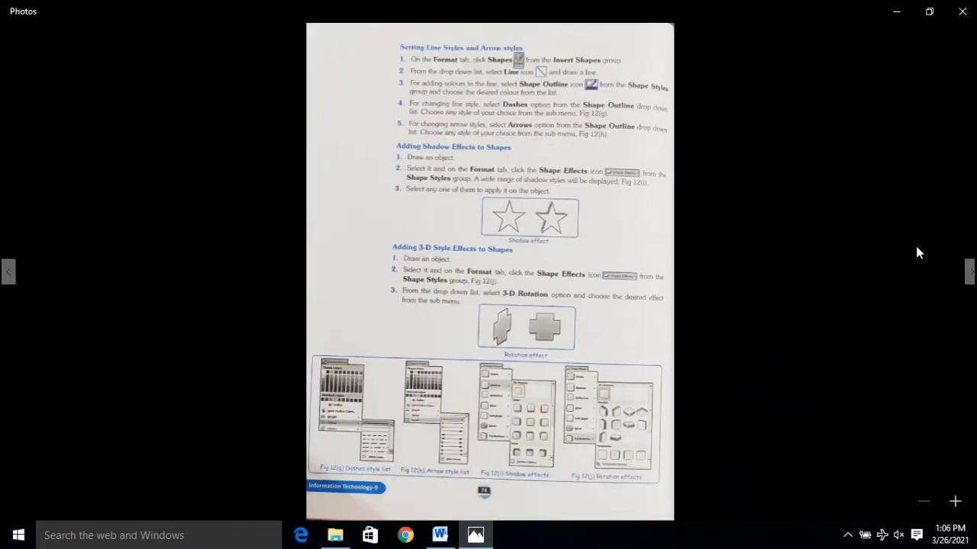
# Advance to the page 75 and Tables photos and bring the Self Assessment questions into view.
pyautogui.click(969, 271)
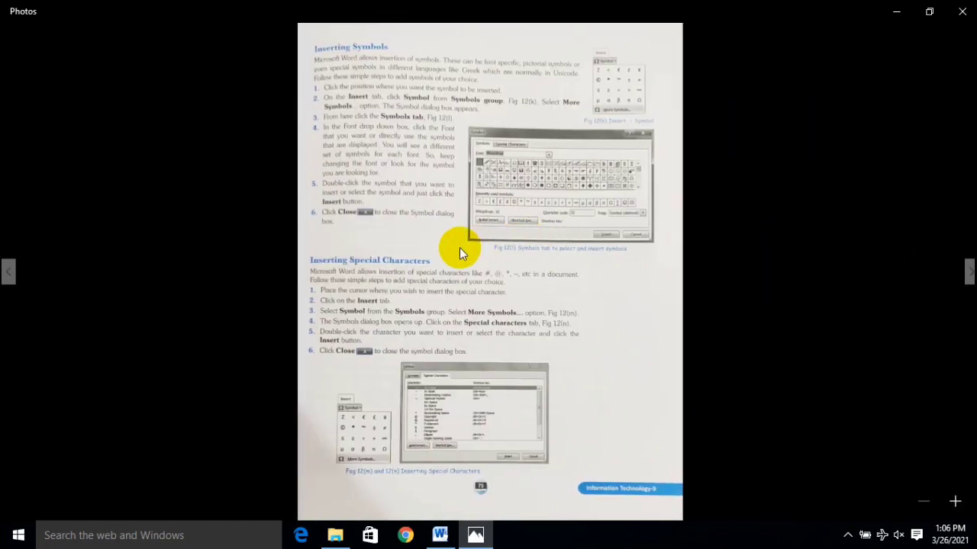
pyautogui.click(970, 269)
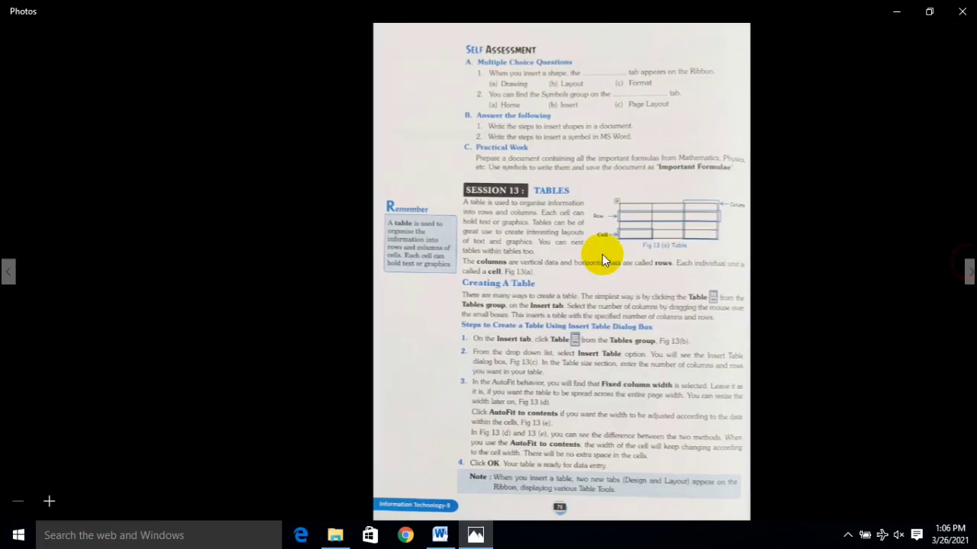
pyautogui.scroll(2, 381, 267)
pyautogui.scroll(1, 381, 268)
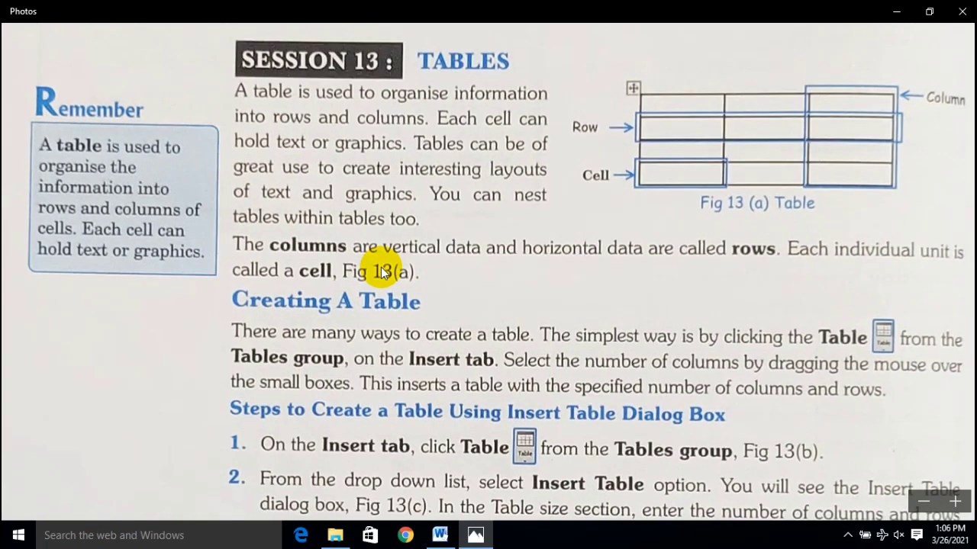
pyautogui.press('Up')
pyautogui.press('Up')
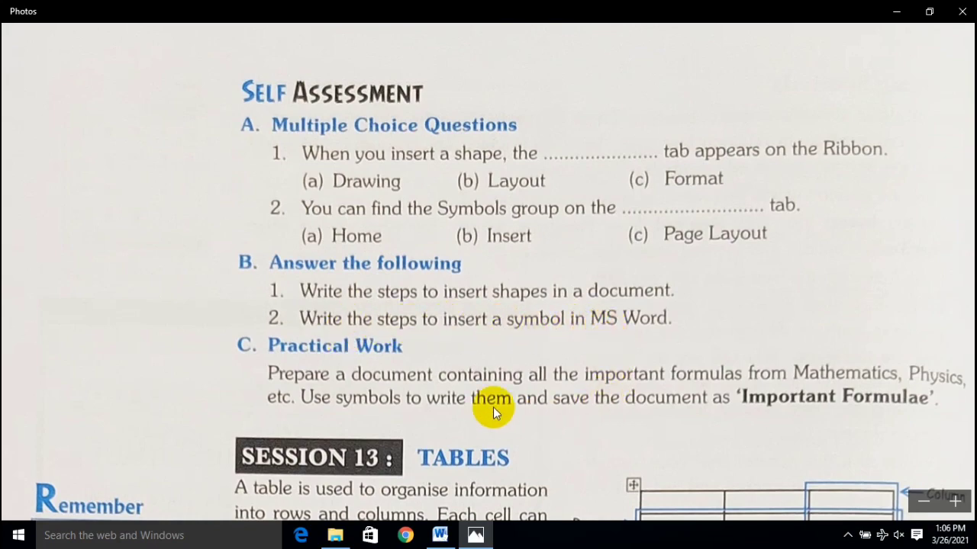
pyautogui.press('Left')
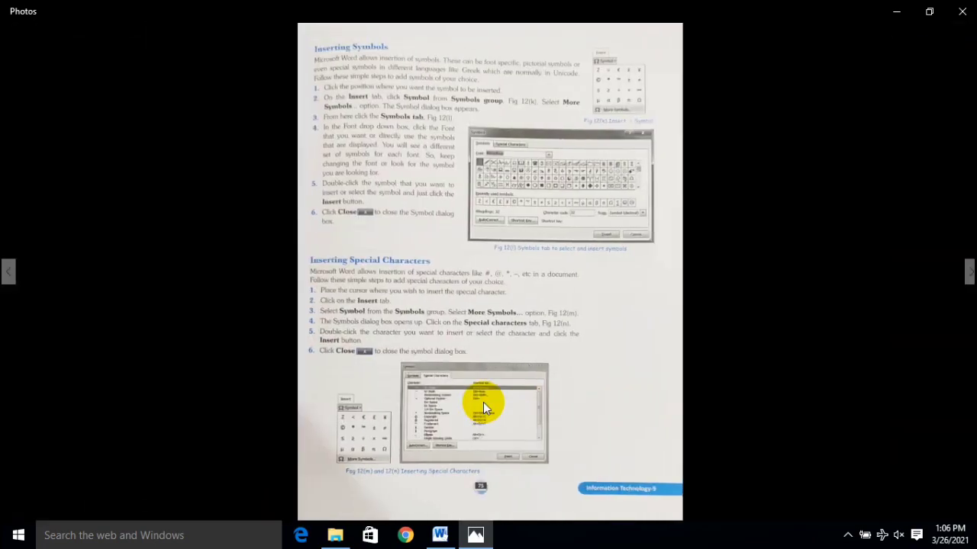
pyautogui.scroll(3, 455, 226)
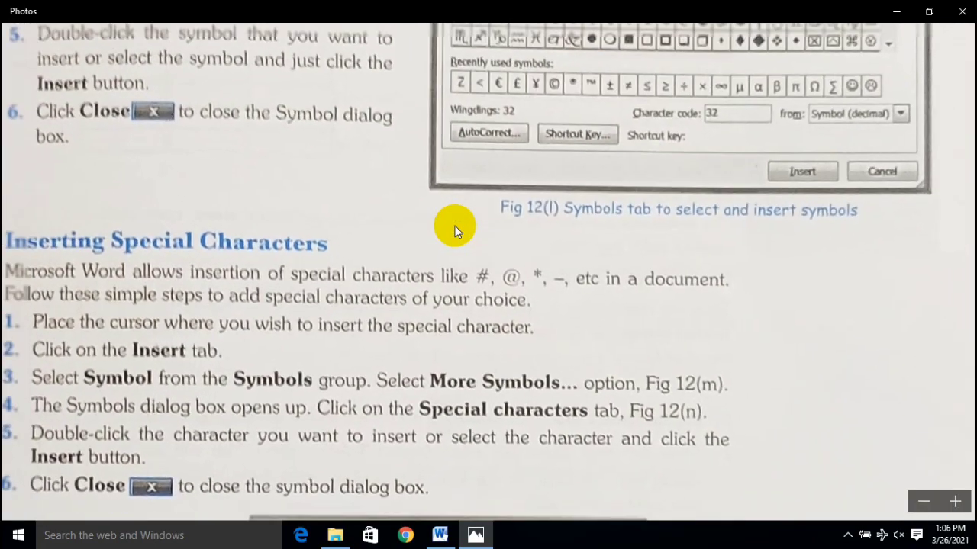
pyautogui.scroll(-2, 455, 226)
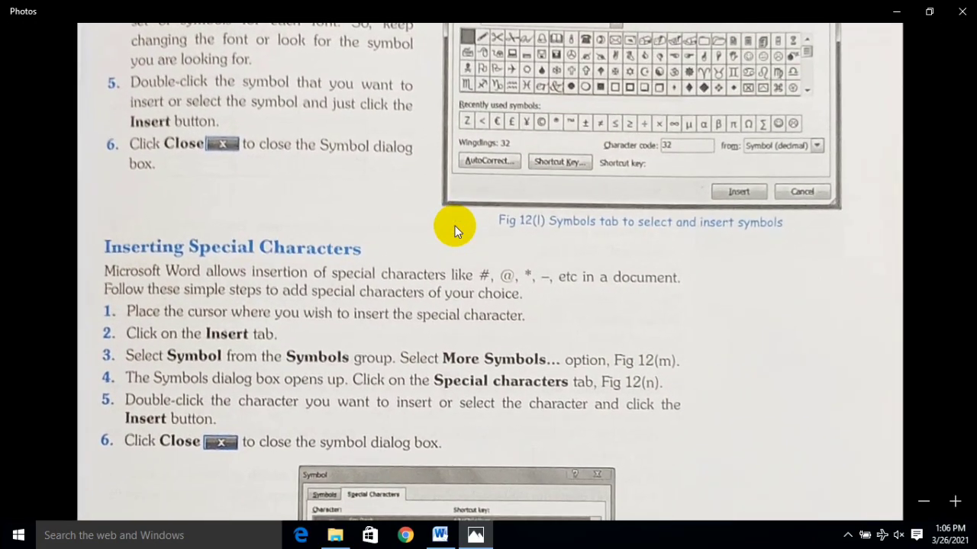
pyautogui.scroll(3, 455, 226)
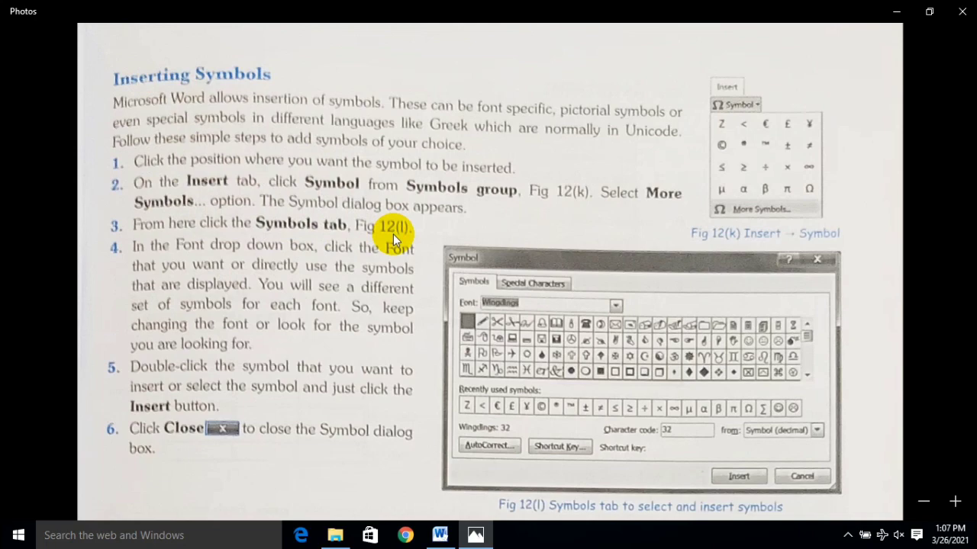
pyautogui.scroll(-3, 393, 234)
pyautogui.press('Right')
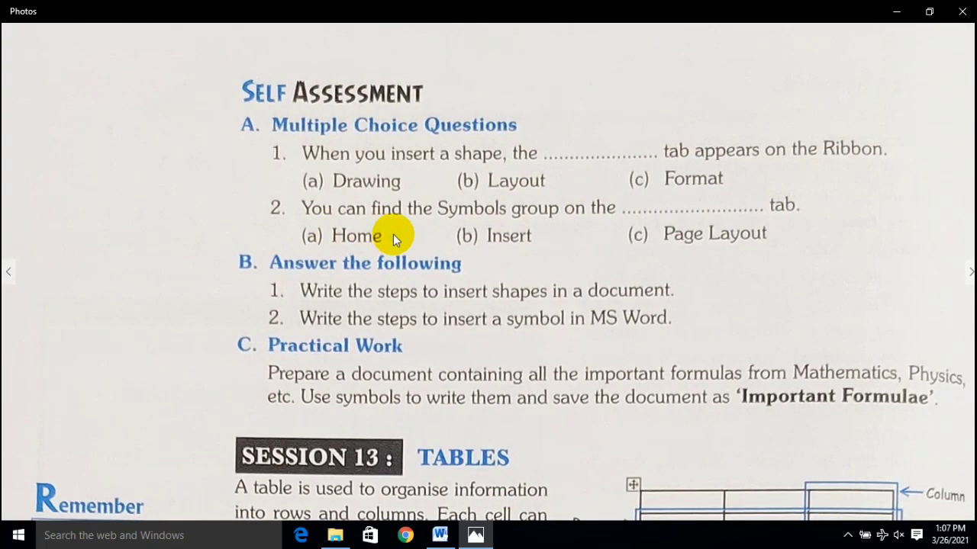